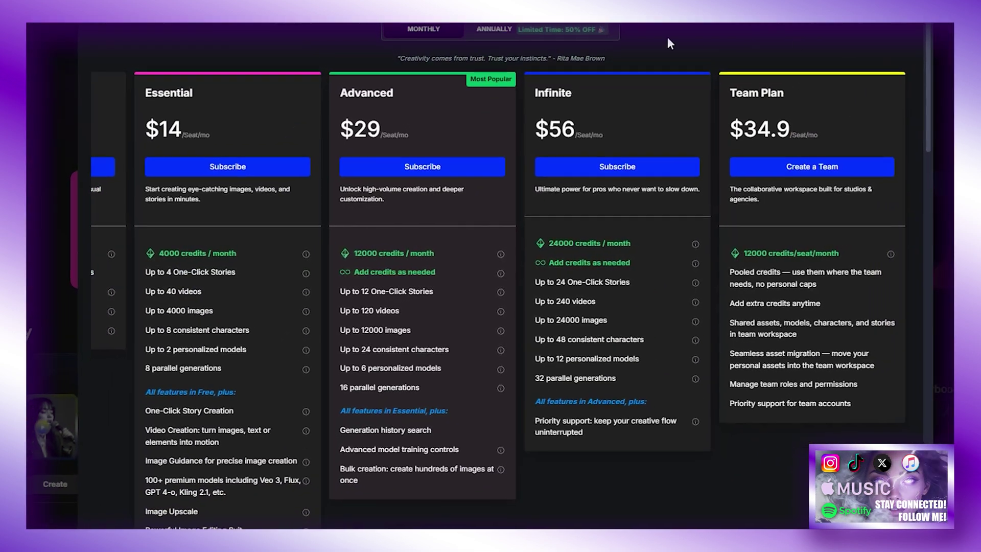
# - Switch the pricing page to annual billing to show yearly plan prices
pyautogui.click(616, 35)
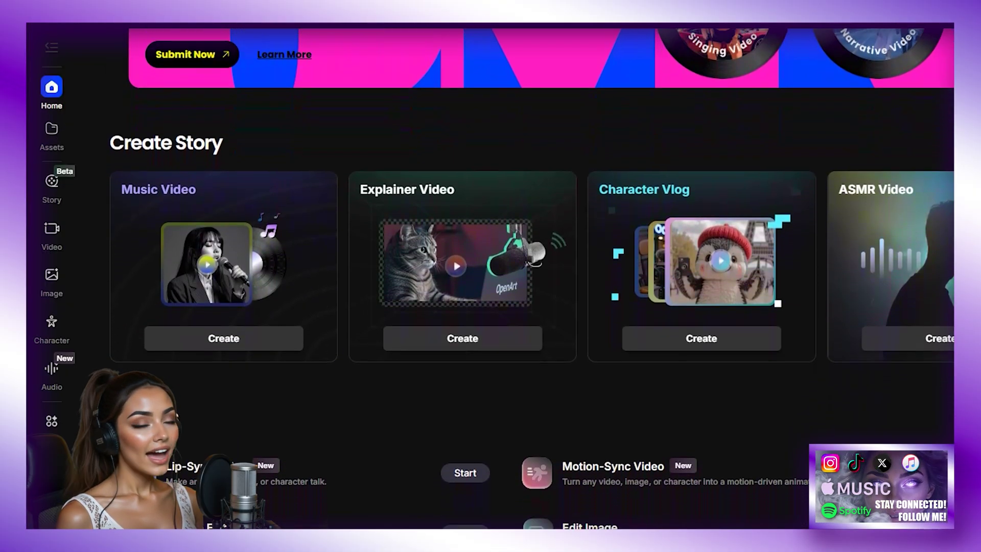
pyautogui.scroll(-2, 300, 284)
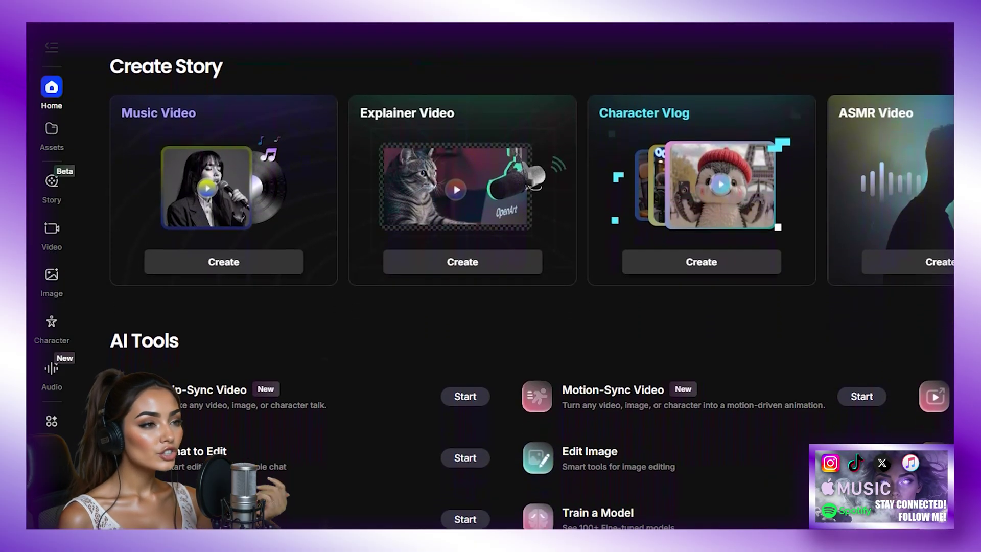
# - Open Create Image from the Image section and set the model to Seedream 4.0
pyautogui.click(52, 276)
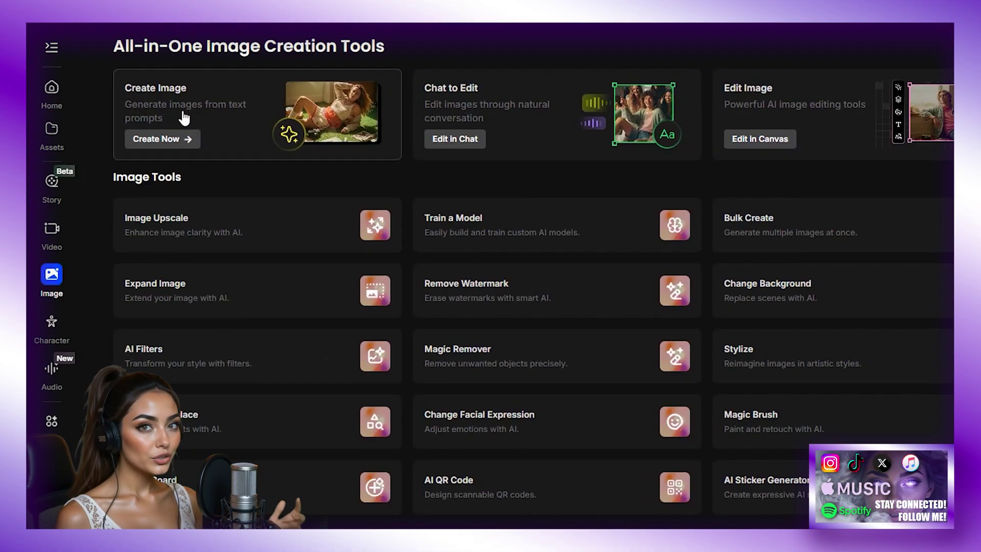
pyautogui.click(162, 139)
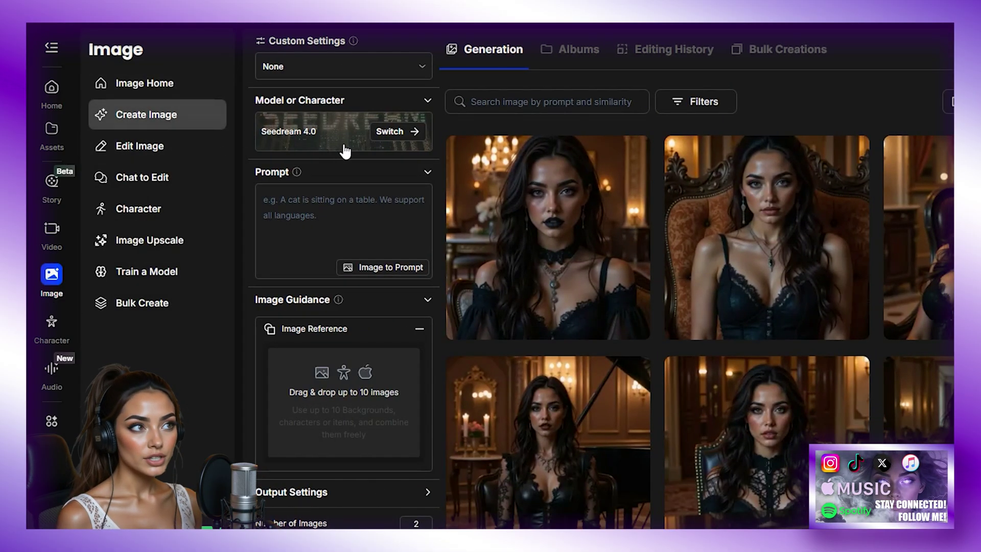
pyautogui.click(397, 131)
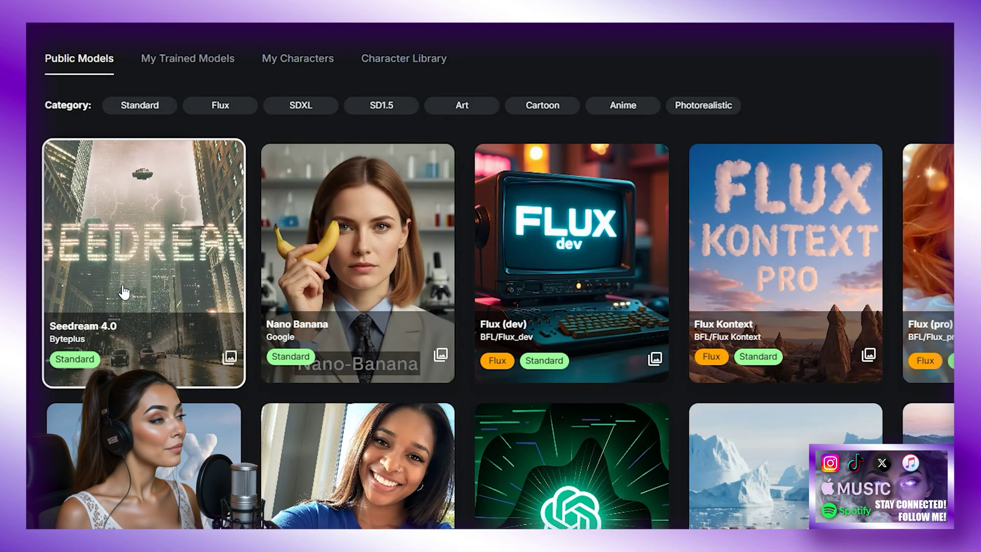
pyautogui.scroll(-6, 327, 324)
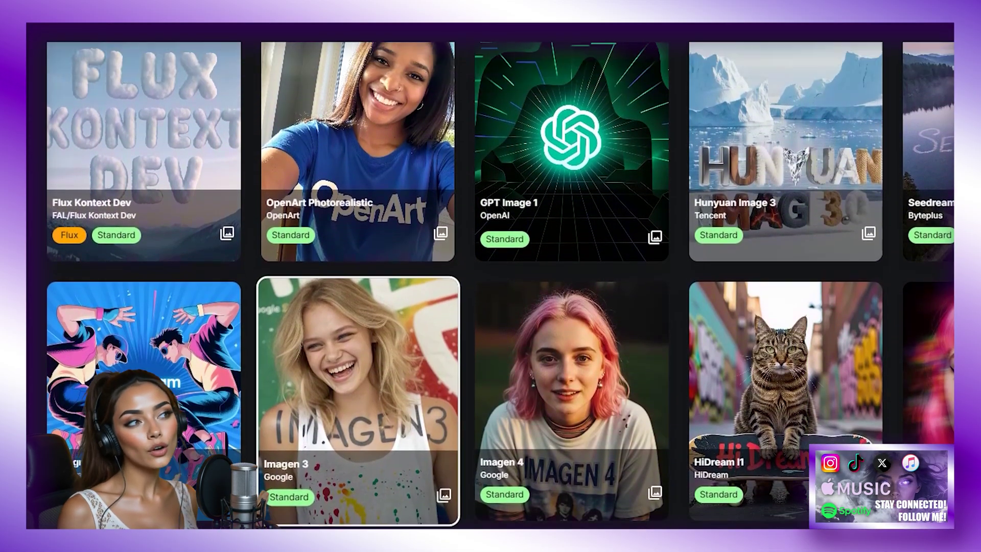
pyautogui.scroll(6, 358, 409)
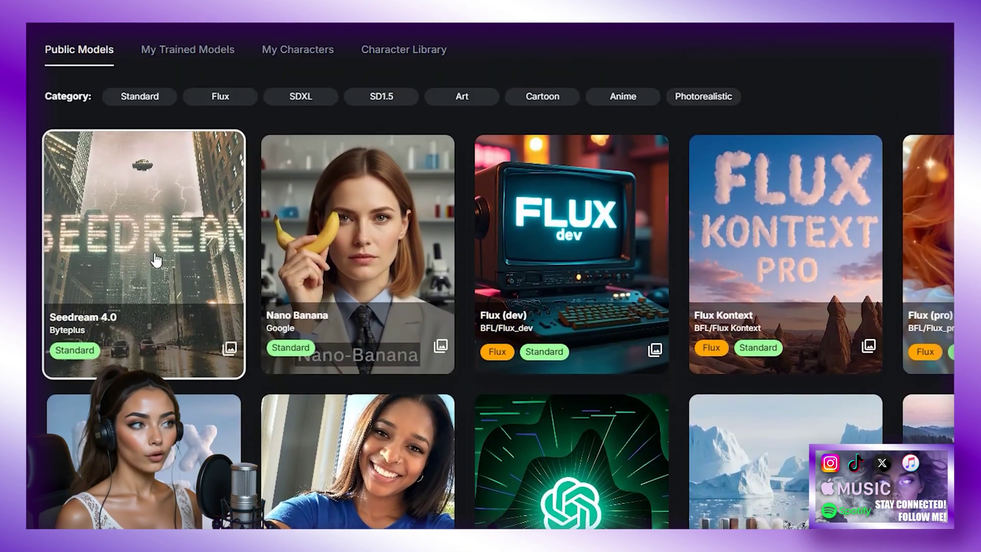
pyautogui.click(128, 262)
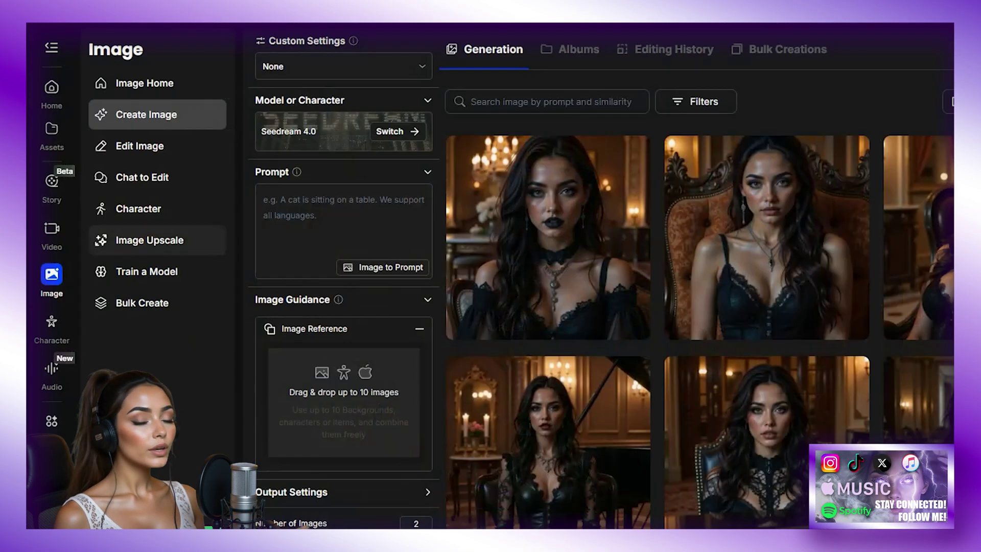
# - Enter the blonde high-ponytail girl prompt, ending with 'ultra realistic, 4k, photo realism.'
pyautogui.write('a girl with blonde hair in a high pony tail, she has')
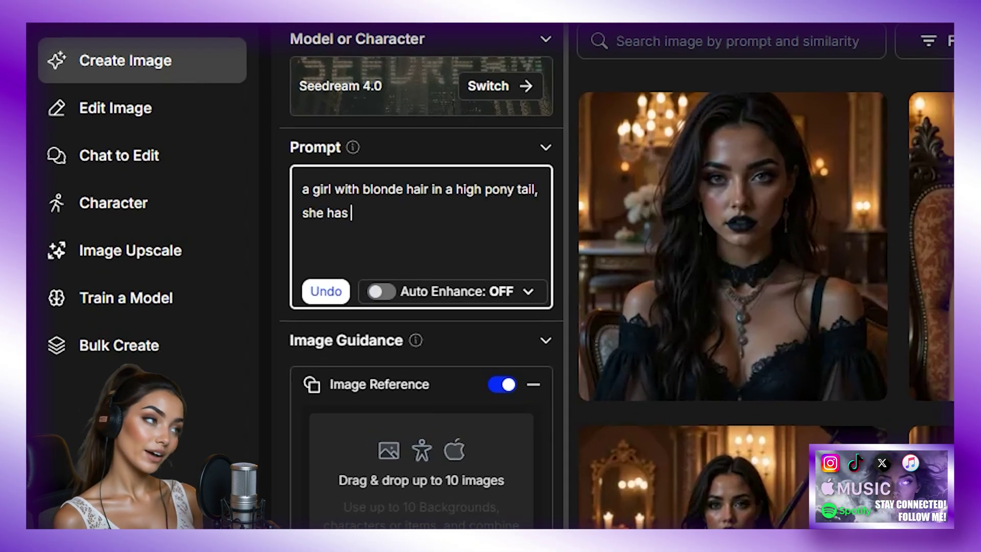
pyautogui.write(' 2 loose strands of hair that frames each side of her face, she has bangs, her')
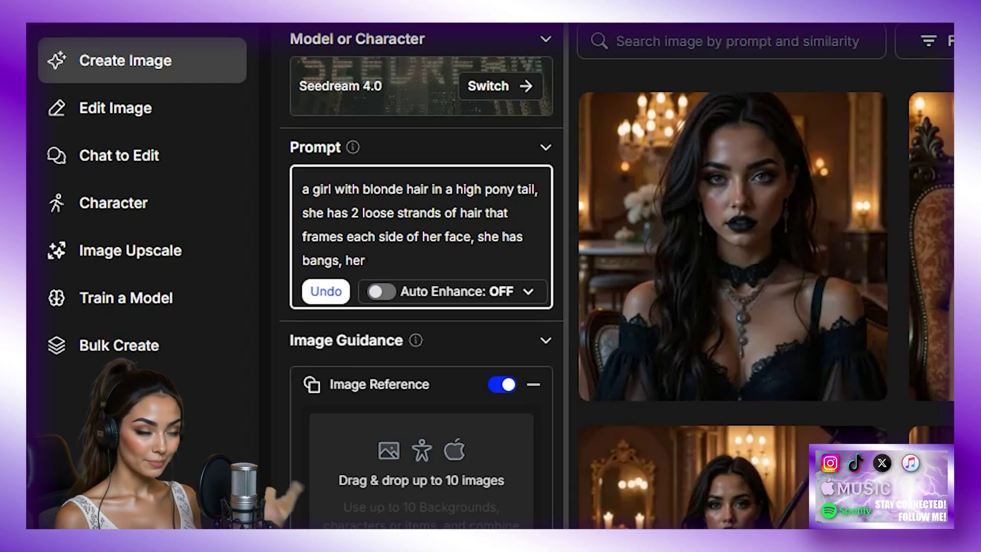
pyautogui.write(' make up is perfect and she is beautiful')
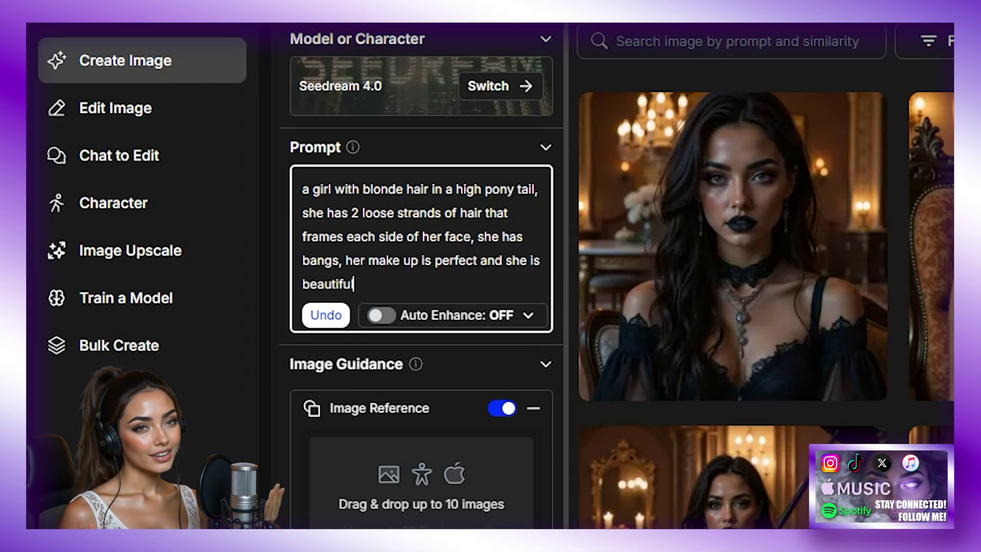
pyautogui.write(', this is a model shot')
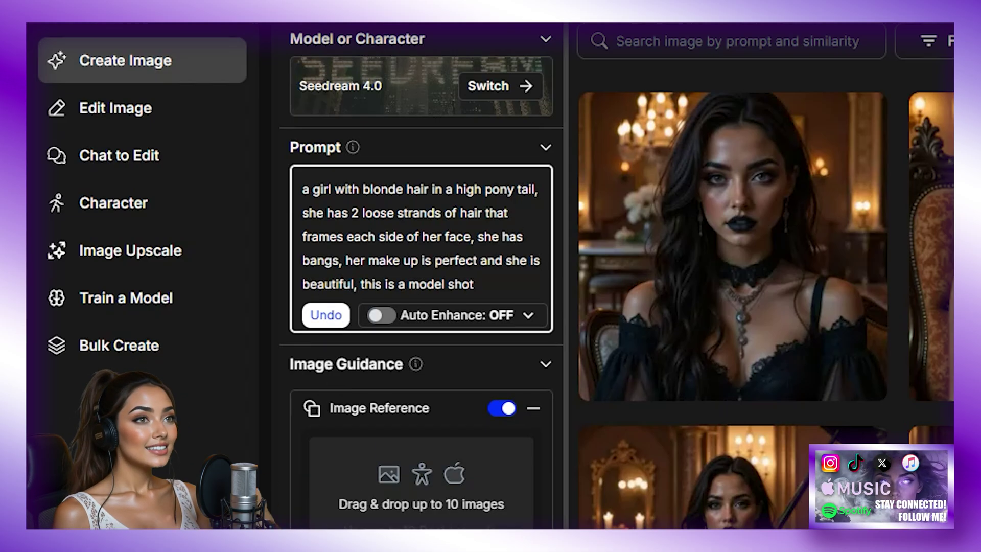
pyautogui.write(', head and shoulders image. she is looking into th')
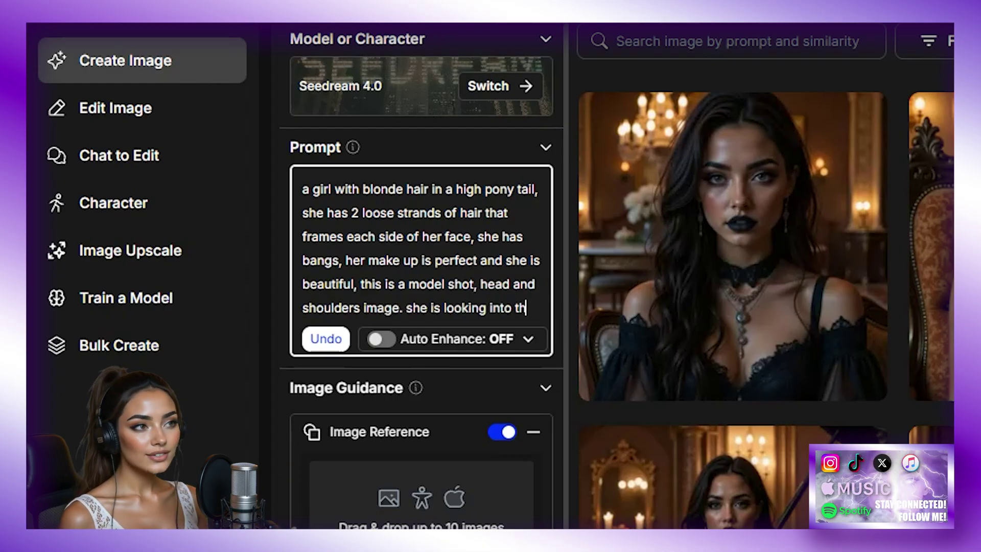
pyautogui.write('e camera. ultra ')
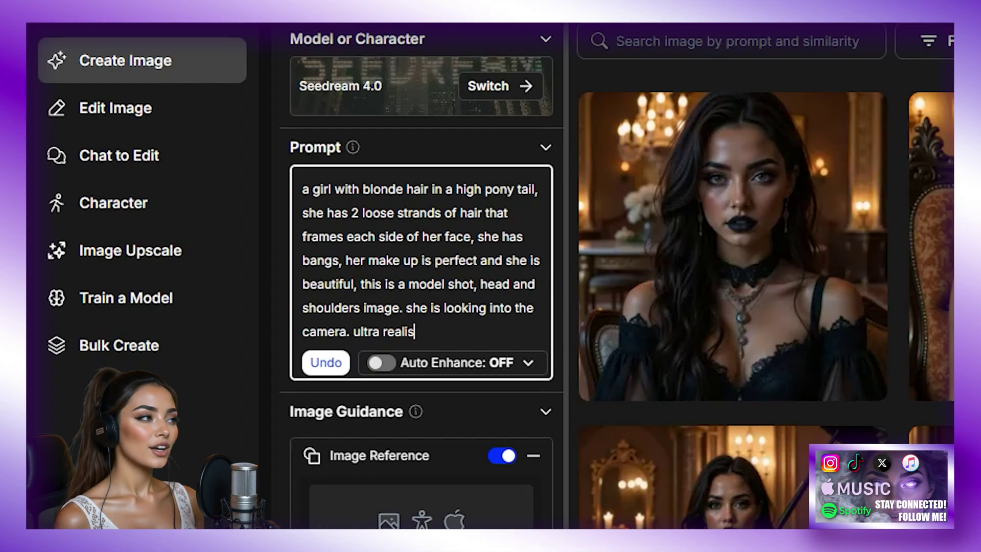
pyautogui.write('realistic, 4k, photo realism.')
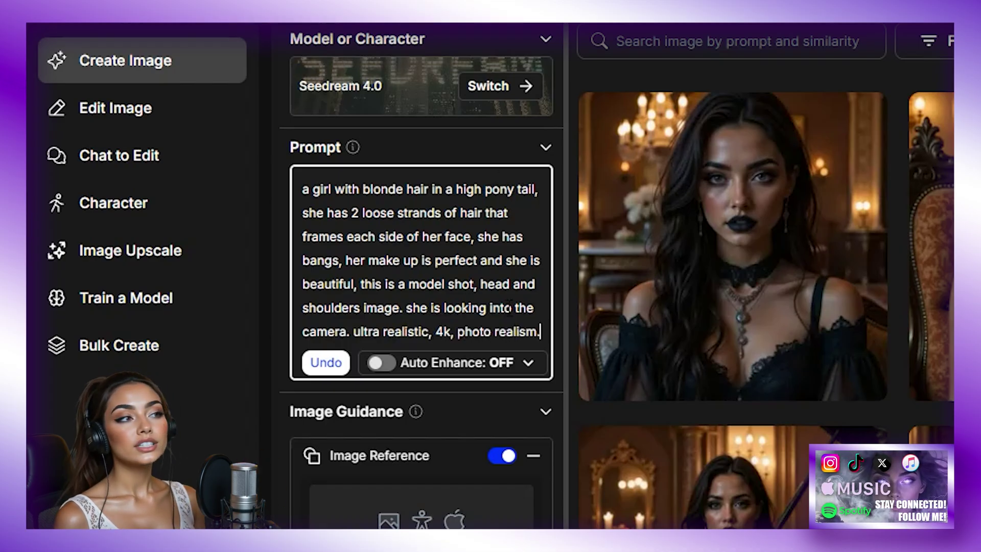
# - Turn Image Reference off and generate two 4K widescreen images of the blonde girl
pyautogui.click(503, 456)
pyautogui.scroll(-6, 564, 434)
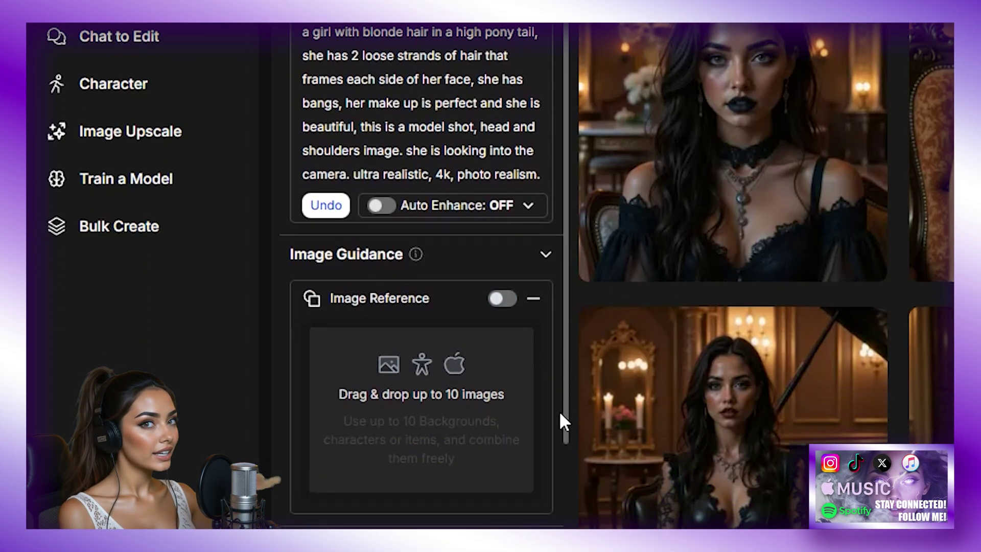
pyautogui.scroll(-2, 543, 463)
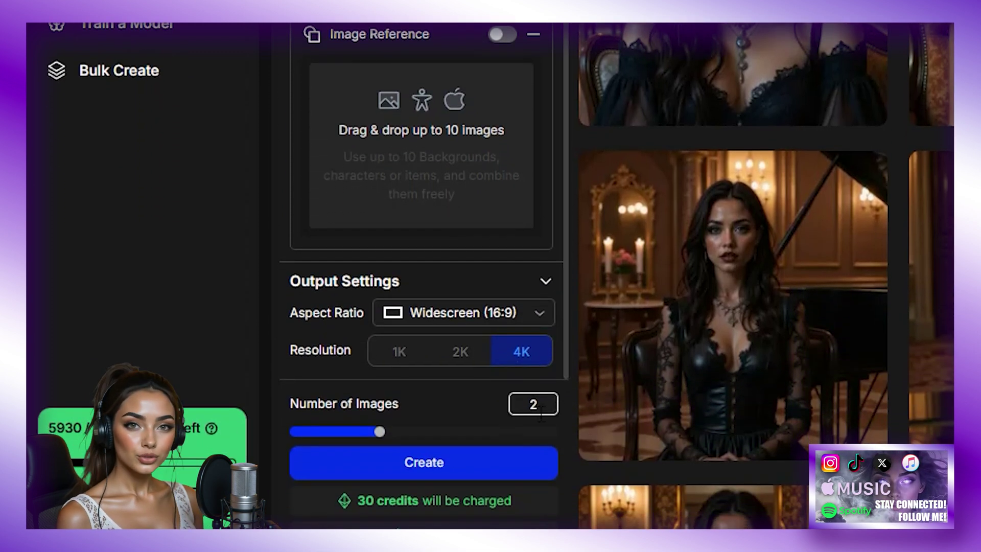
pyautogui.click(453, 462)
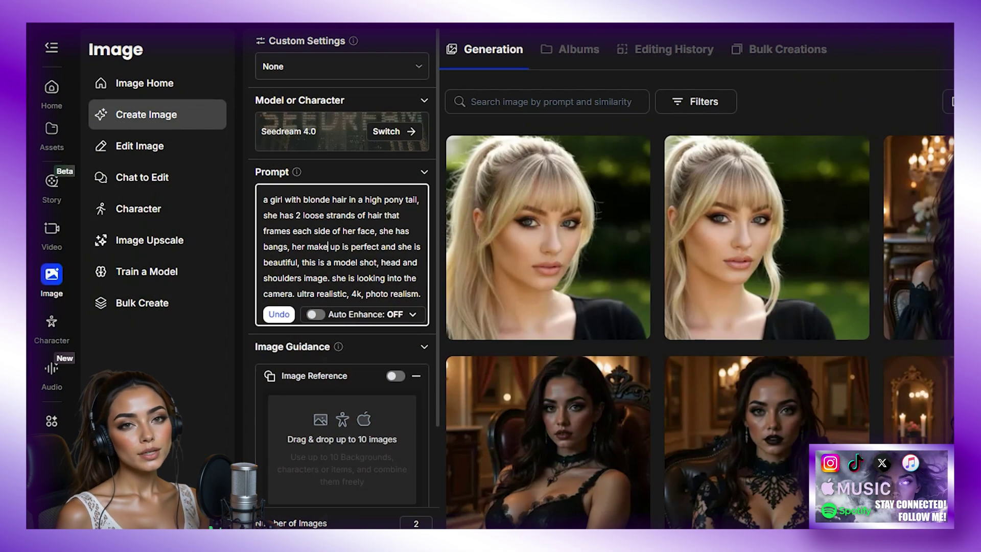
pyautogui.hotkey('ctrl', 'a')
pyautogui.press('BackSpace')
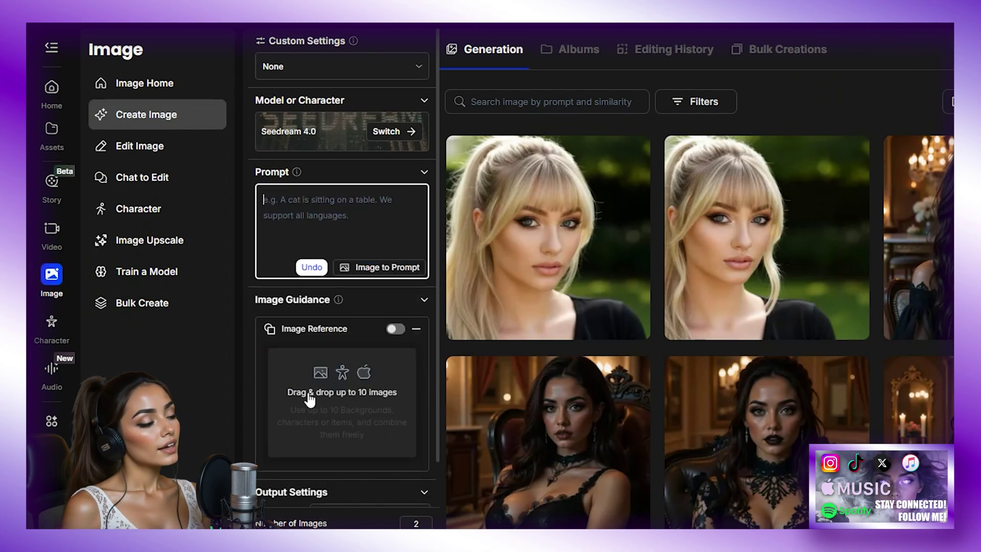
pyautogui.click(320, 380)
pyautogui.click(384, 399)
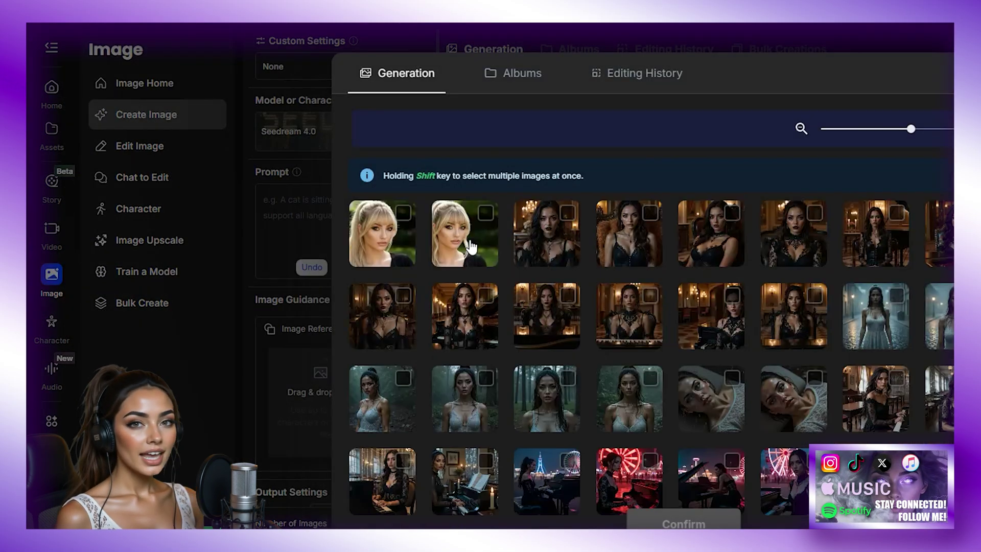
pyautogui.click(403, 215)
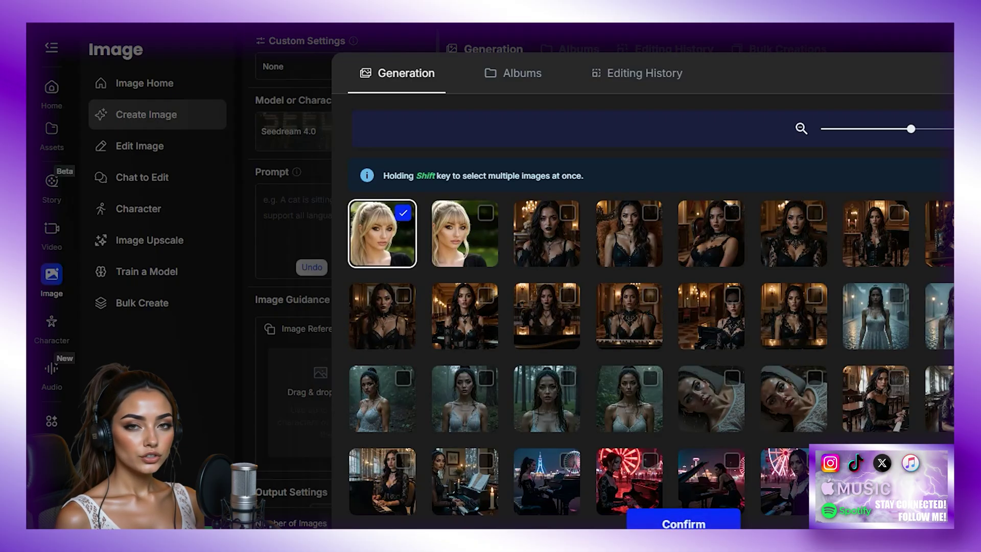
pyautogui.click(683, 523)
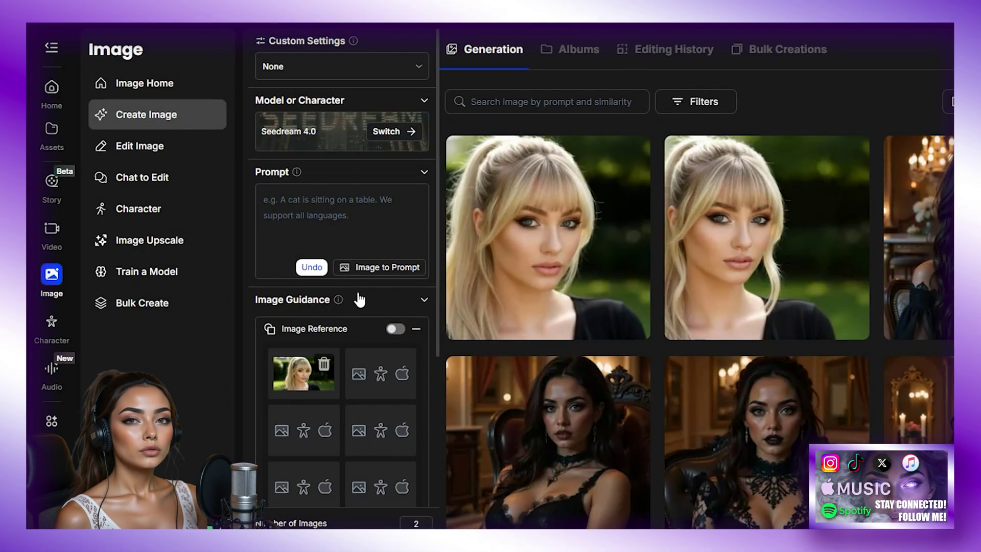
pyautogui.moveTo(735, 243)
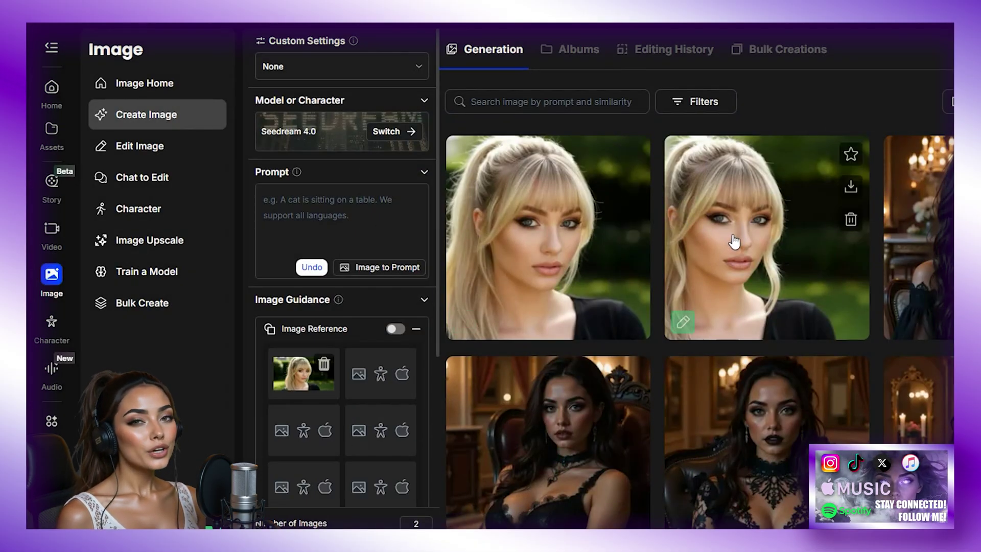
pyautogui.click(342, 230)
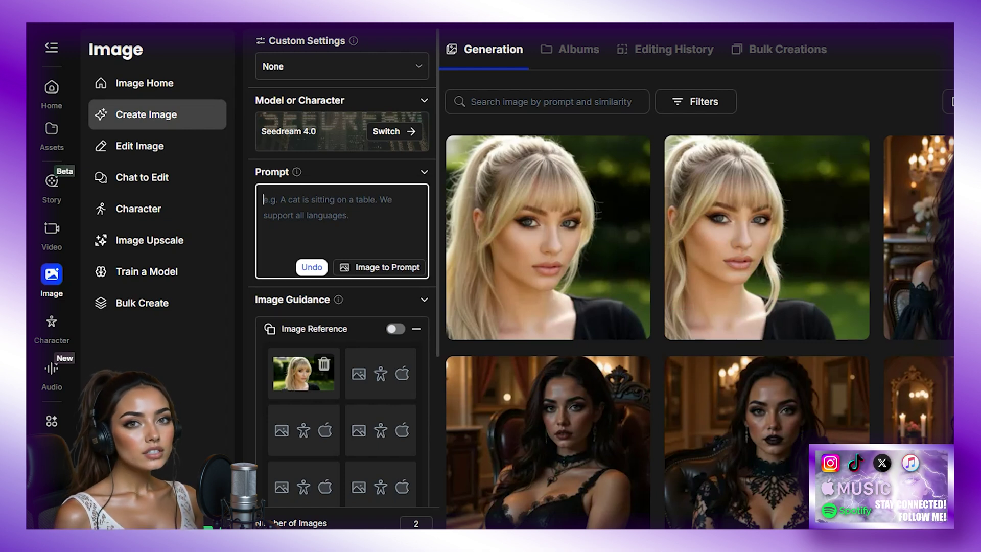
# - Generate her lying in a photoshoot studio, then seated with beautiful hair and make-up
pyautogui.write('Model shot, she lays on t')
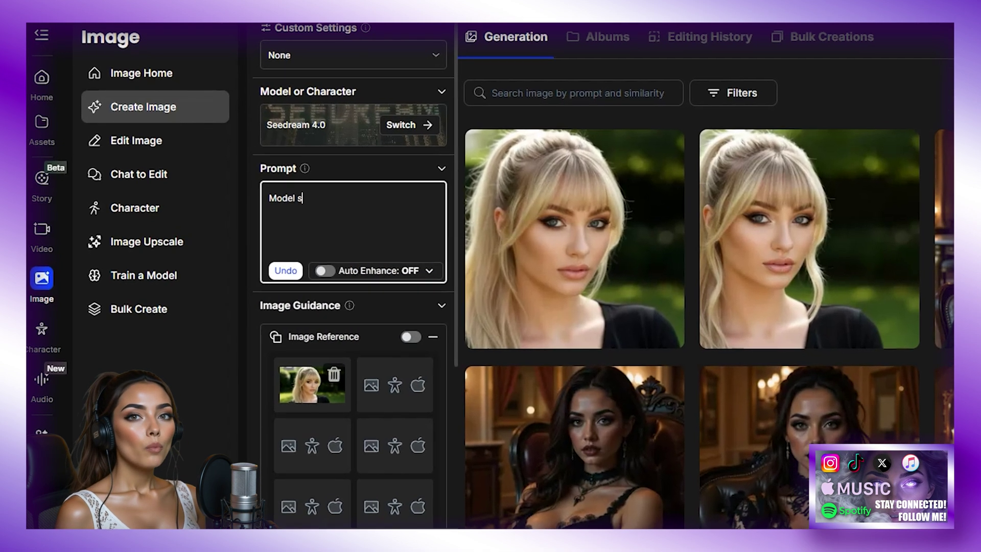
pyautogui.write('he ground looking into the camera lens in')
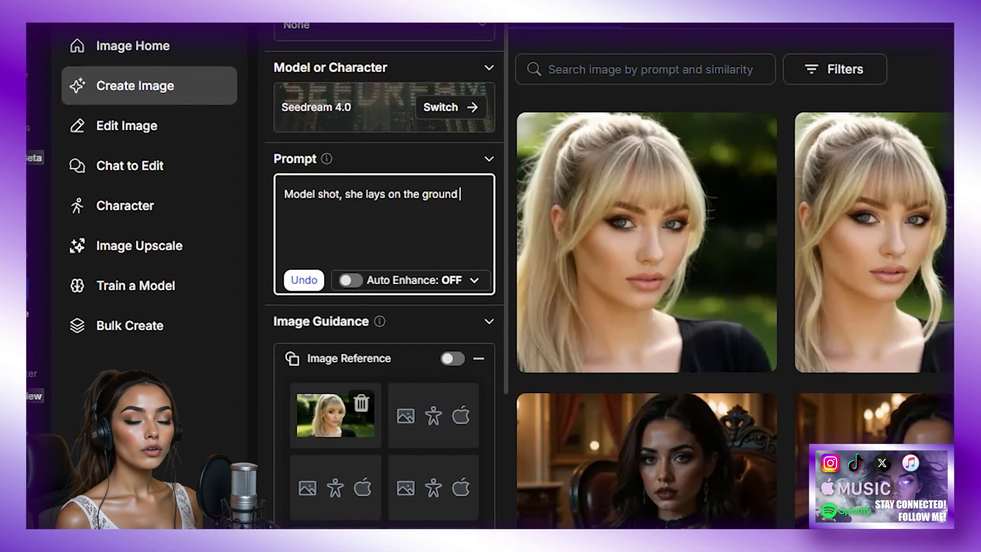
pyautogui.write('a photoshoot s')
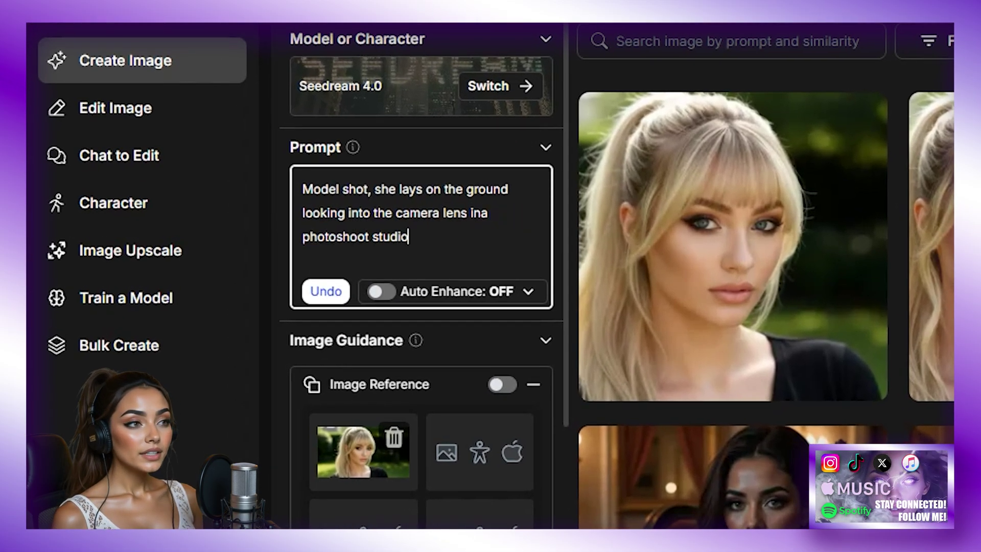
pyautogui.write('tudio')
pyautogui.press('Return')
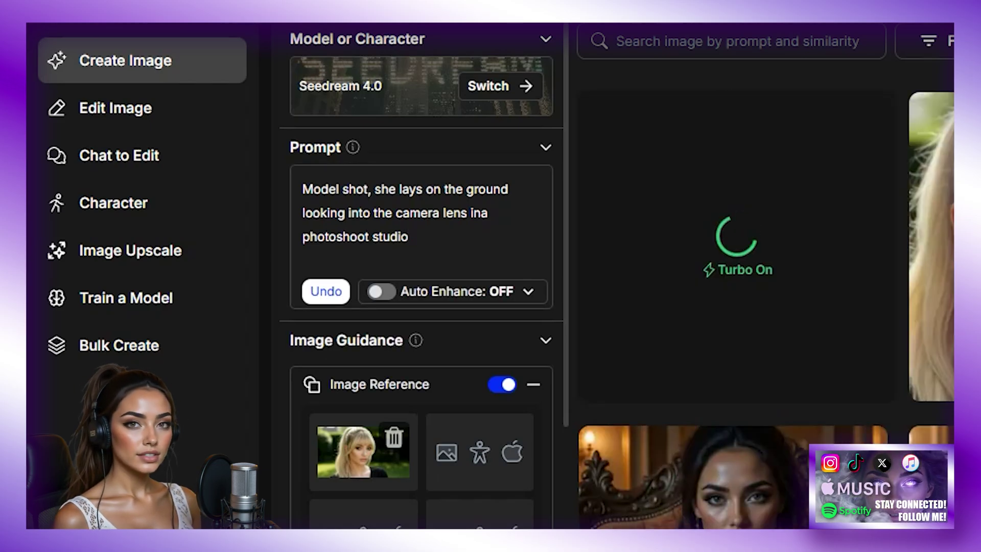
pyautogui.click(409, 236)
pyautogui.hotkey('ctrl', 'a')
pyautogui.write('sh')
pyautogui.write('era lens, sh')
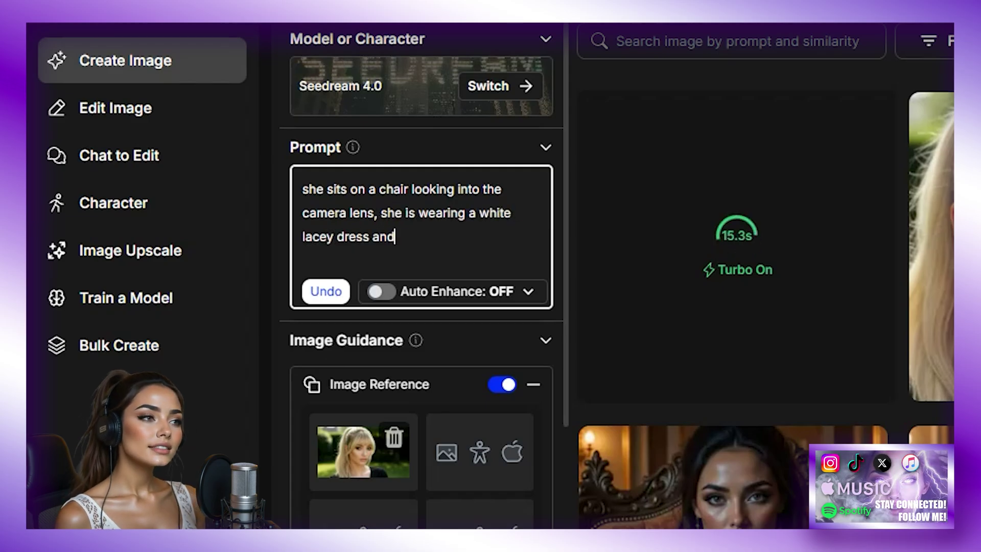
pyautogui.write('hair make up is beautiful')
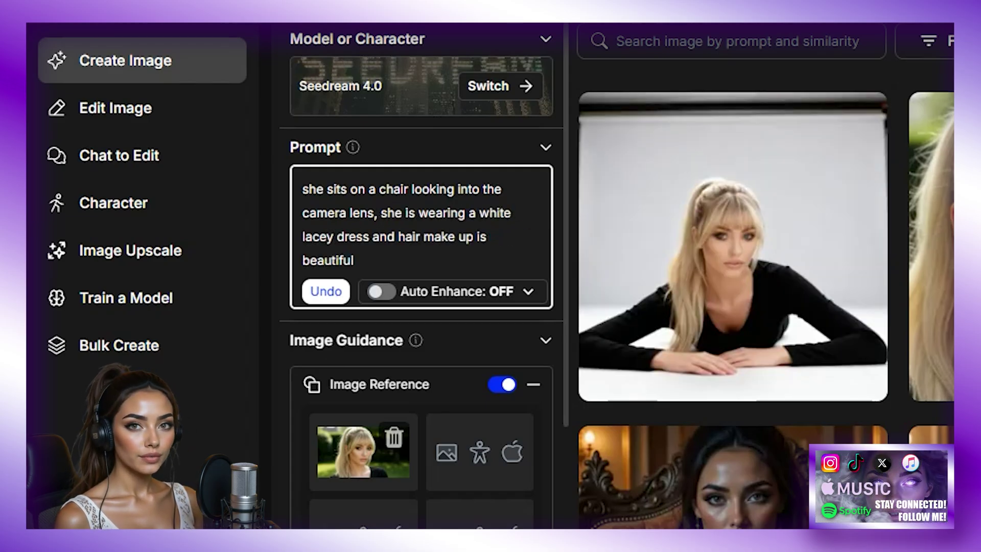
pyautogui.hotkey('ctrl', 'Return')
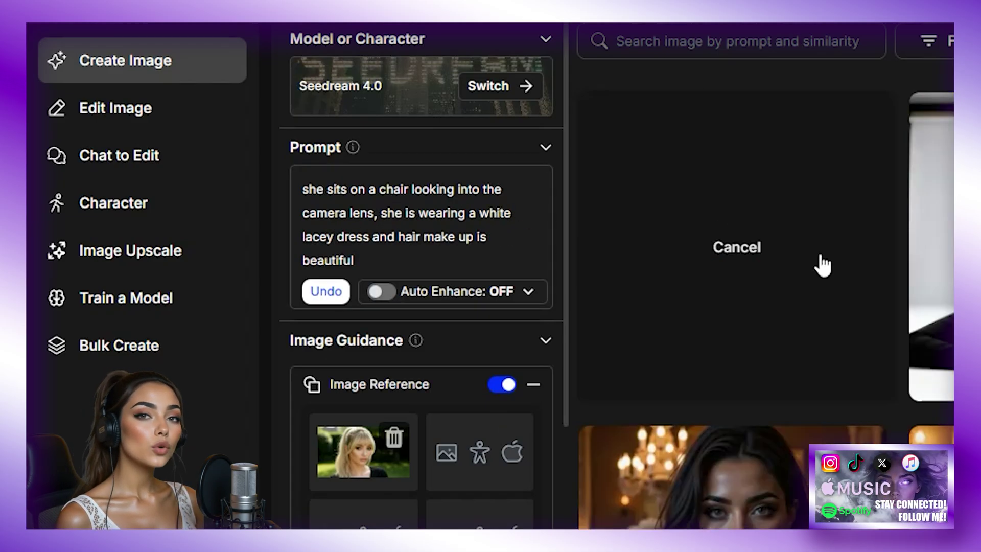
# - Replace the prompt with her standing in black shirt, blue denim jacket and white shoes
pyautogui.click(419, 224)
pyautogui.hotkey('ctrl', 'a')
pyautogui.write('she stands in ')
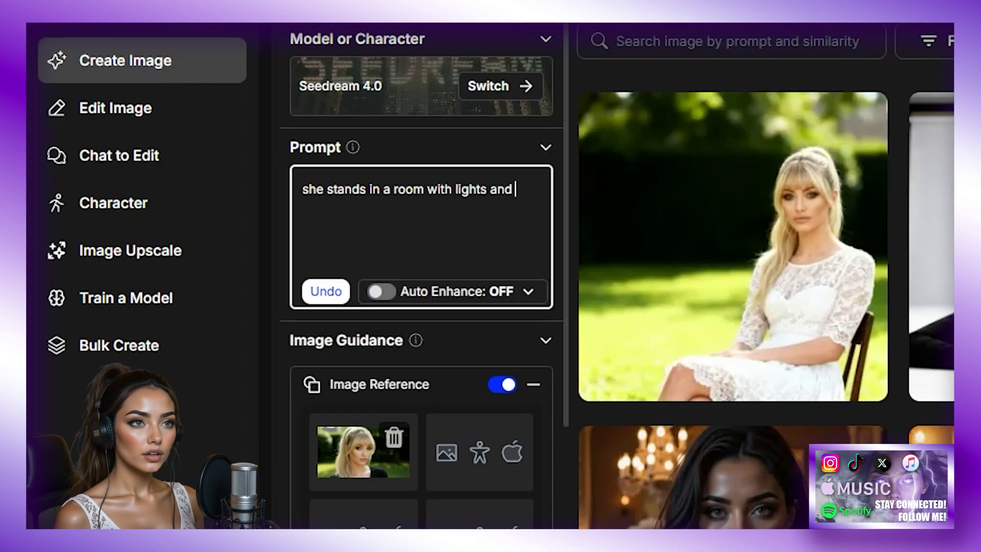
pyautogui.write(' black shir')
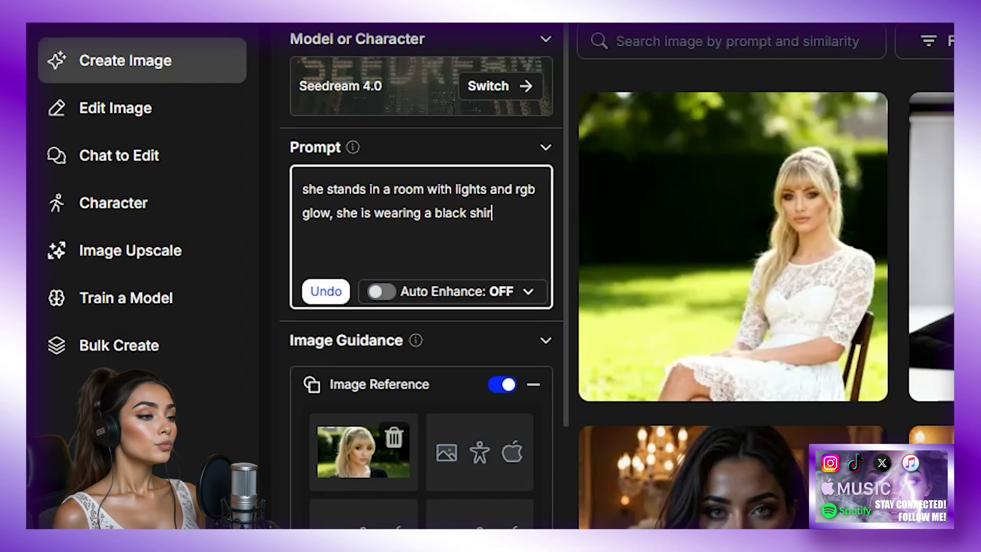
pyautogui.write('t, blue den')
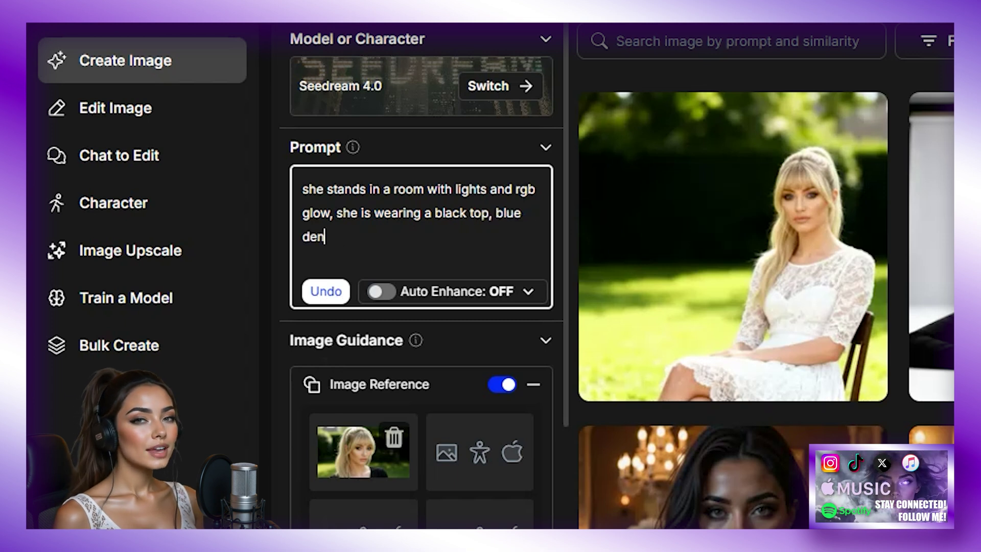
pyautogui.write('im jacket, white trousers and a bla')
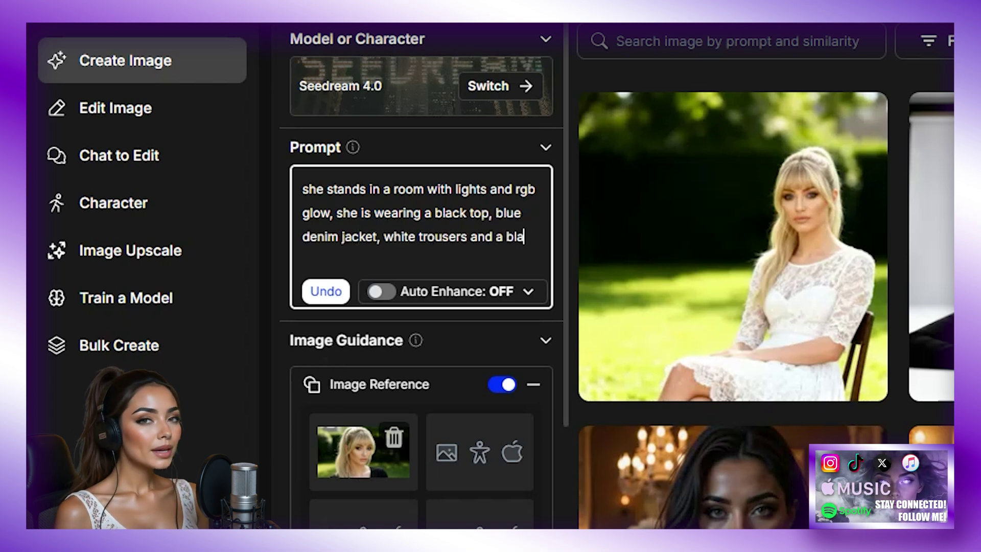
pyautogui.write('shoes, her make up is perfect and her hair')
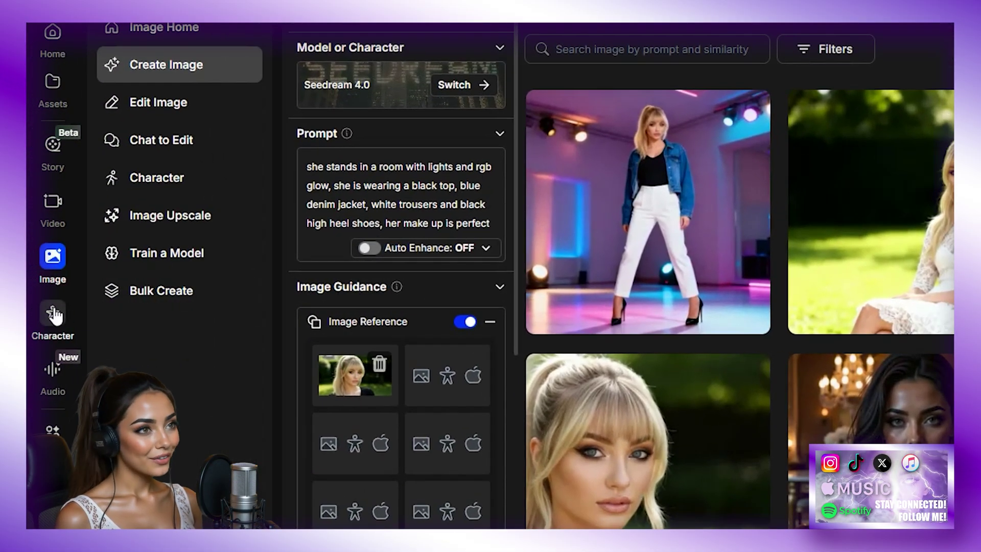
# - Start a new character from 4+ images and name it Holly
pyautogui.click(53, 313)
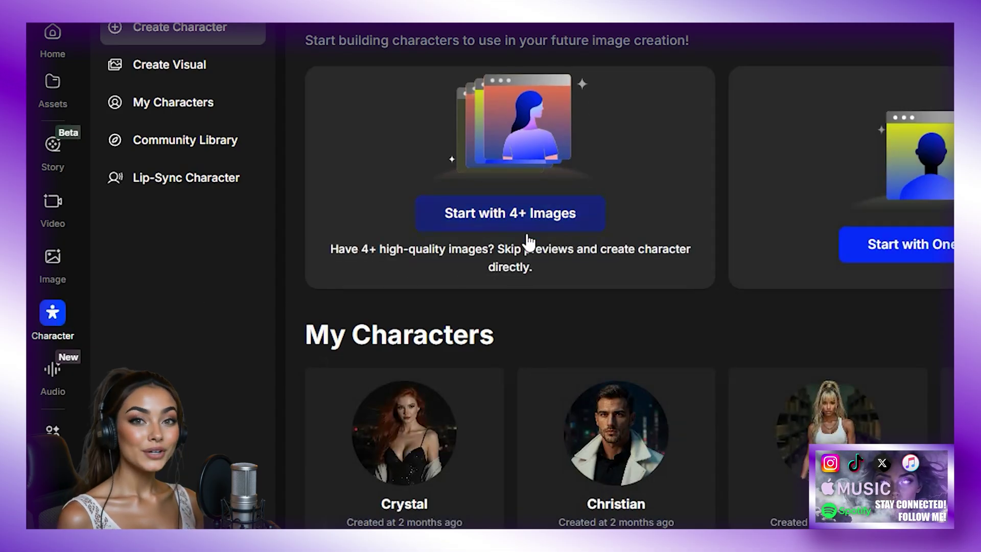
pyautogui.click(493, 209)
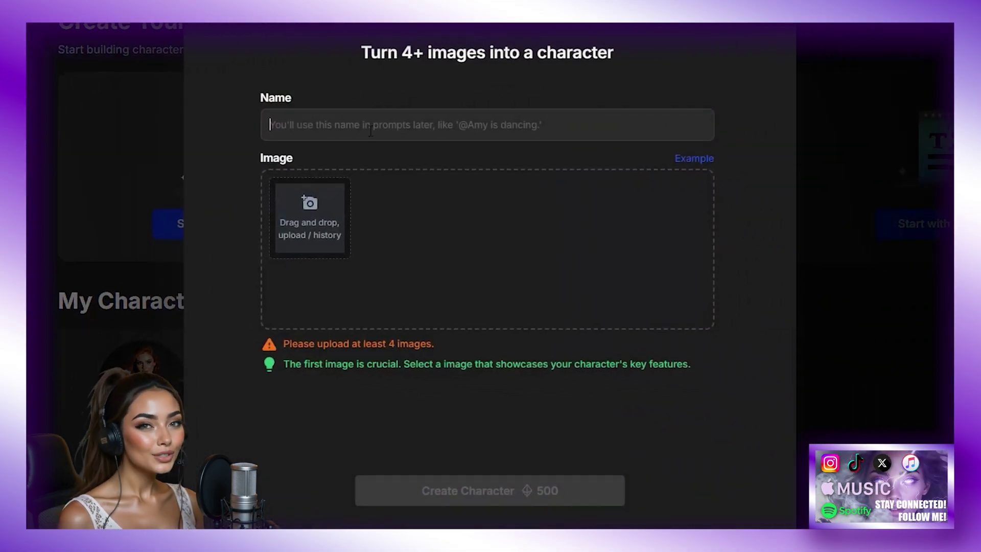
pyautogui.write('Holly')
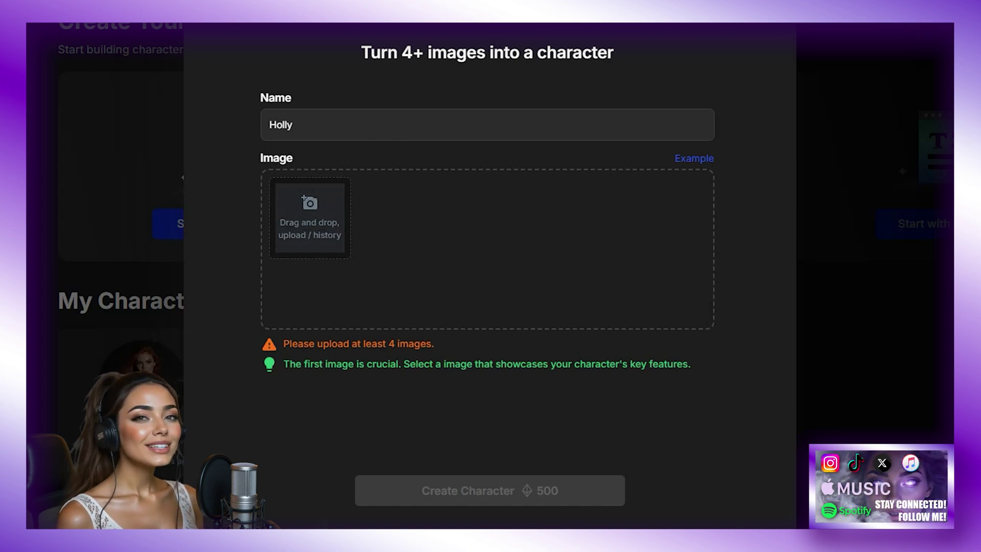
# - Add five blonde-woman images from History: two portraits, studio, chair and RGB-lit shots
pyautogui.click(327, 227)
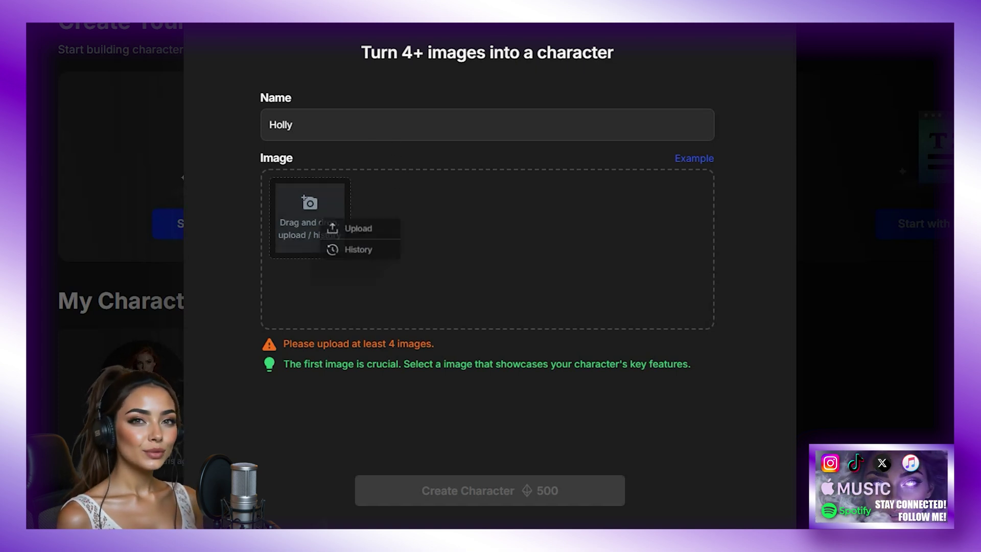
pyautogui.click(359, 249)
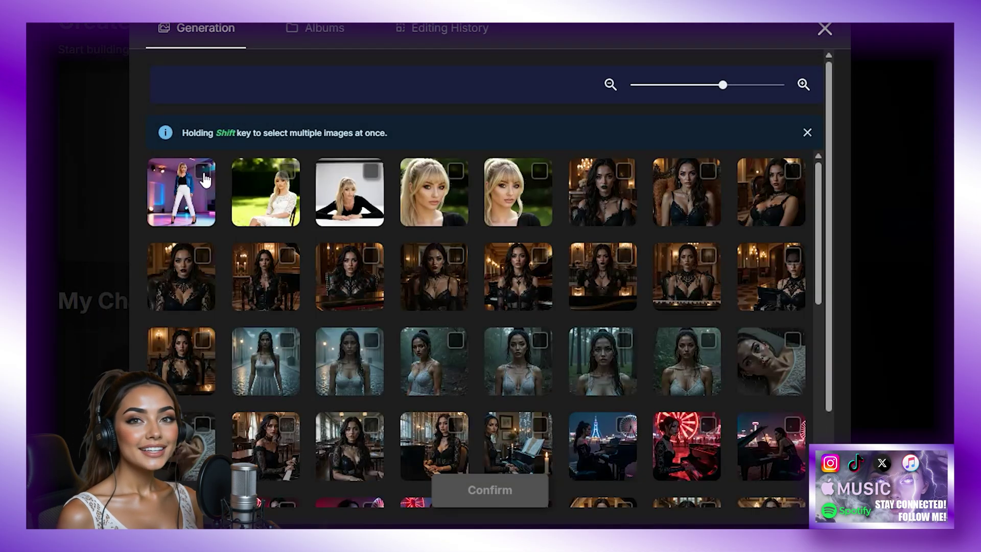
pyautogui.click(537, 176)
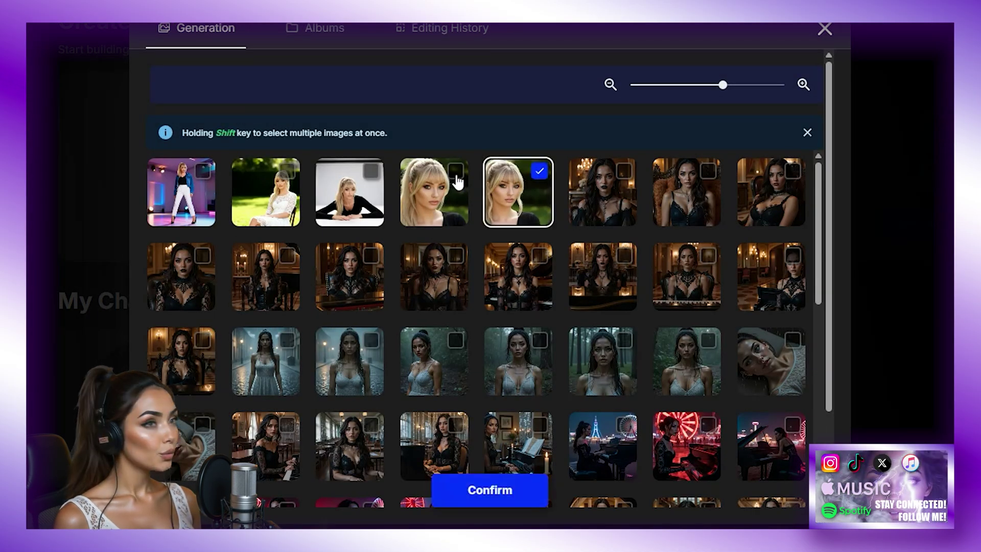
pyautogui.click(455, 180)
pyautogui.click(321, 180)
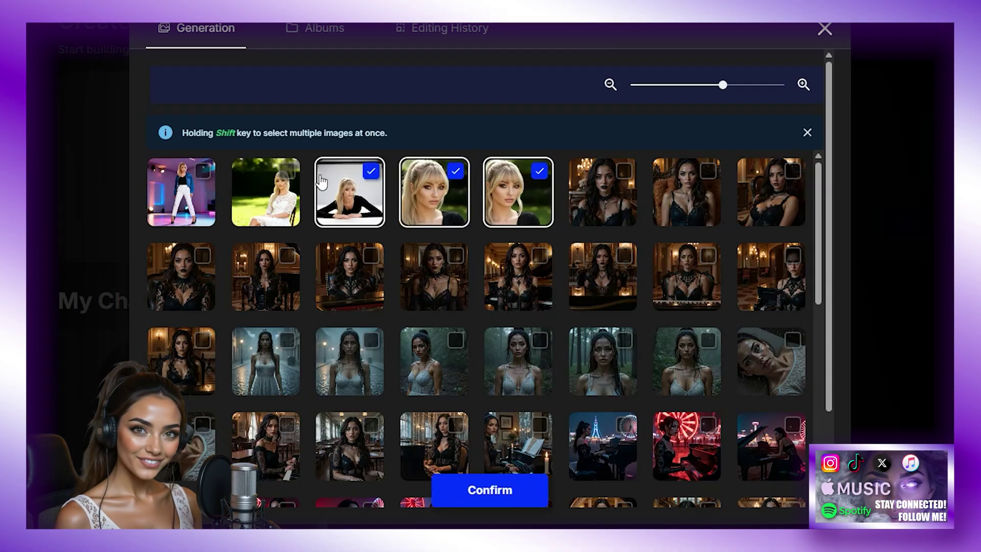
pyautogui.click(289, 181)
pyautogui.click(210, 180)
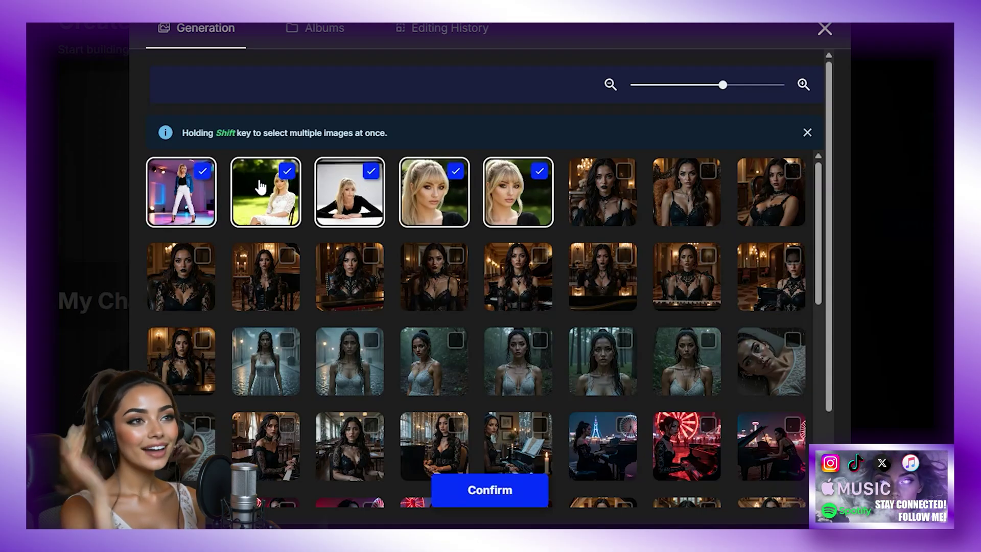
pyautogui.click(542, 492)
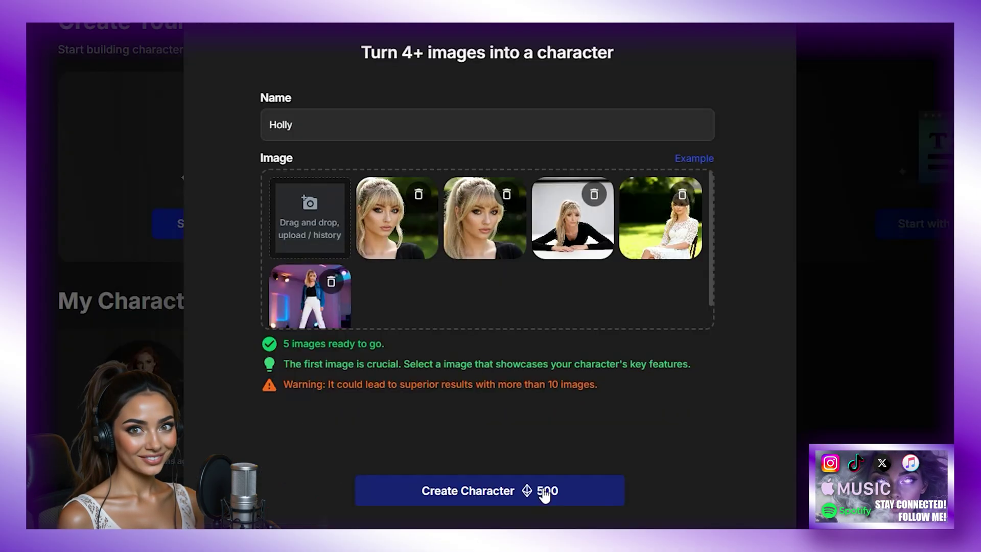
# - Save Holly from the five images and load her into the generator at weight 0.8
pyautogui.click(545, 494)
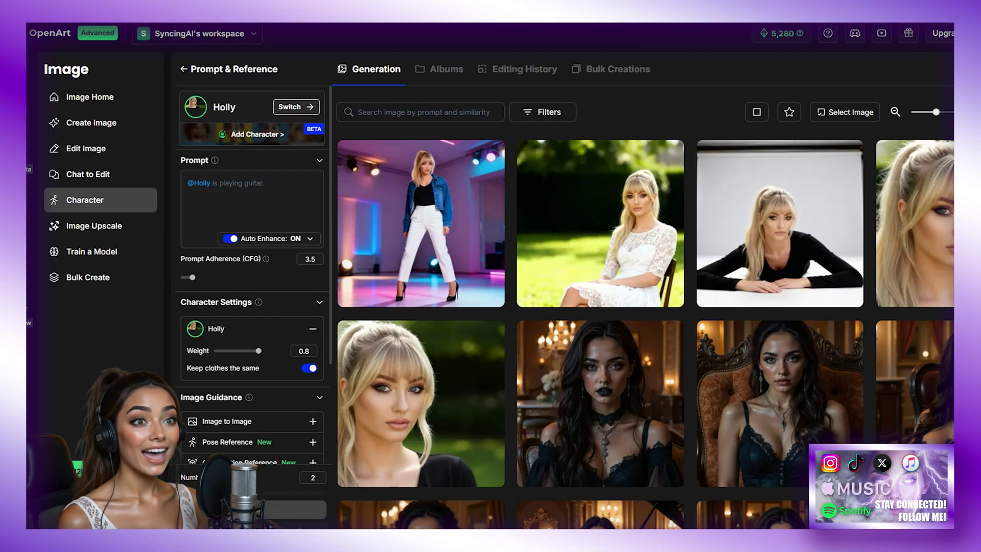
# - Write Holly's rainy-night park bench prompt and turn Auto Enhance off
pyautogui.click(203, 189)
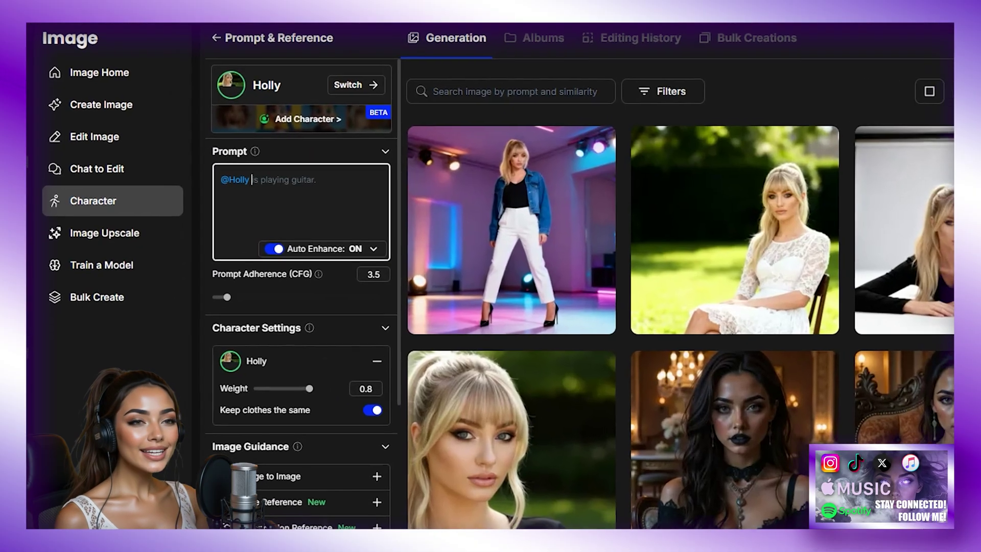
pyautogui.write('Is sit')
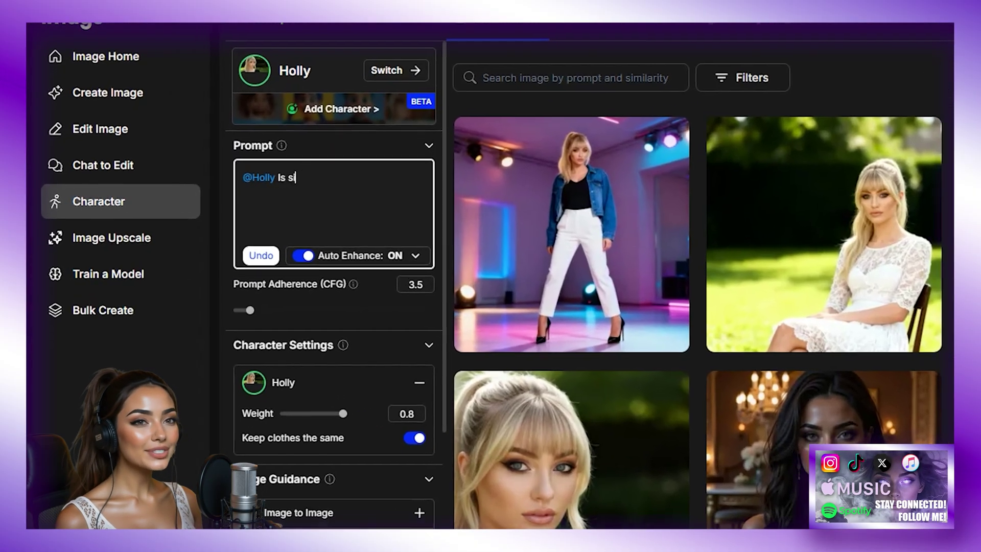
pyautogui.write('ting outside in the rain, it is nigh time s')
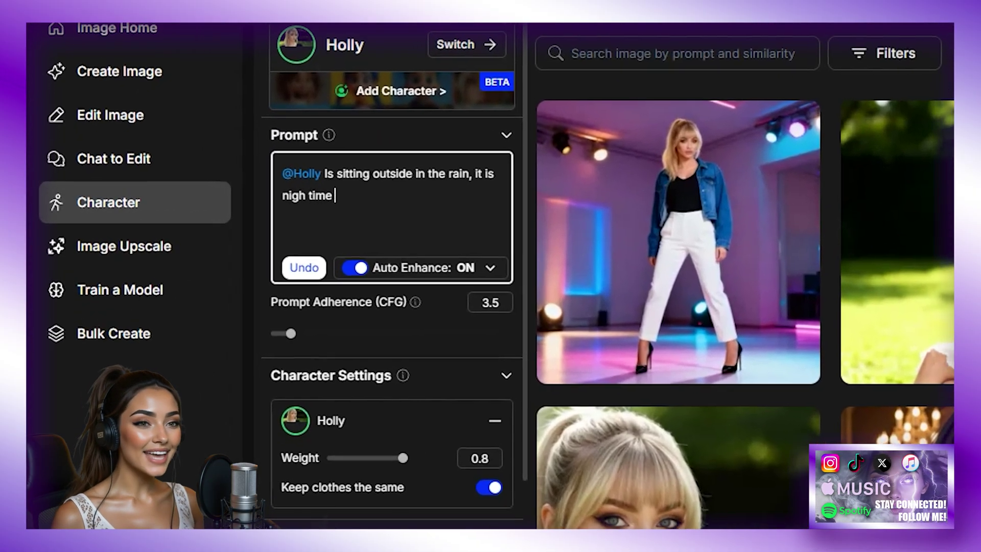
pyautogui.write('he is sitting on a bench in the dark un')
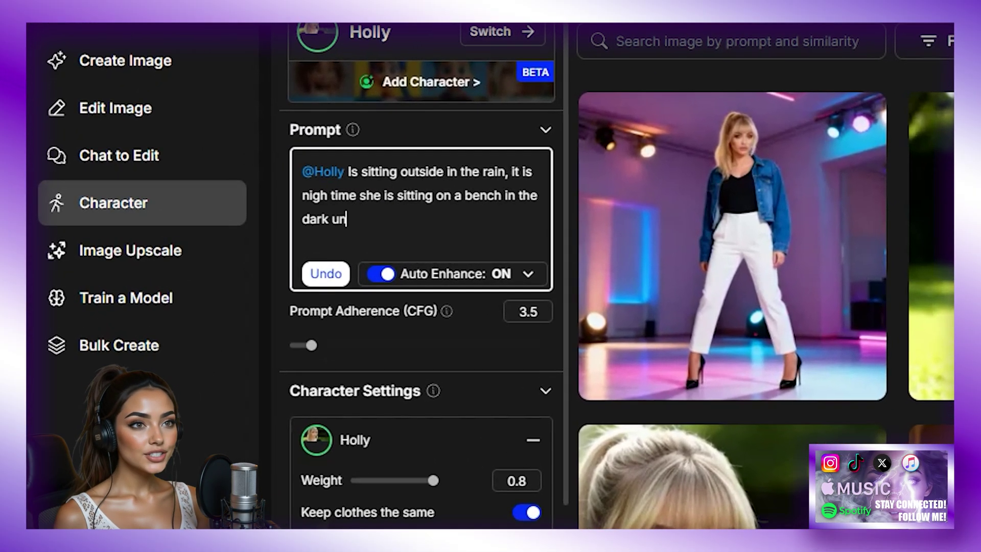
pyautogui.write('der a street light, she is wearing a beautiful black dres')
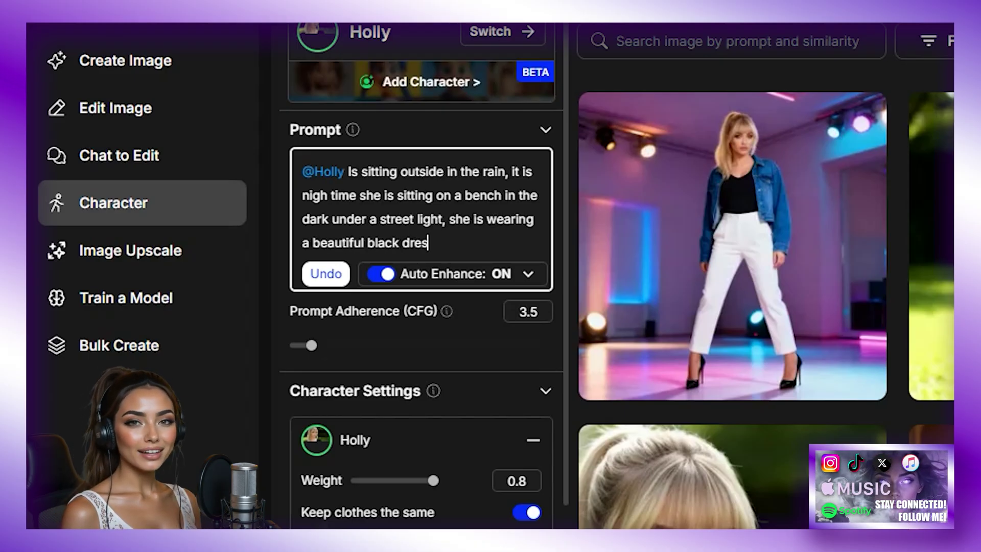
pyautogui.write('s that is soaking wet, along with her')
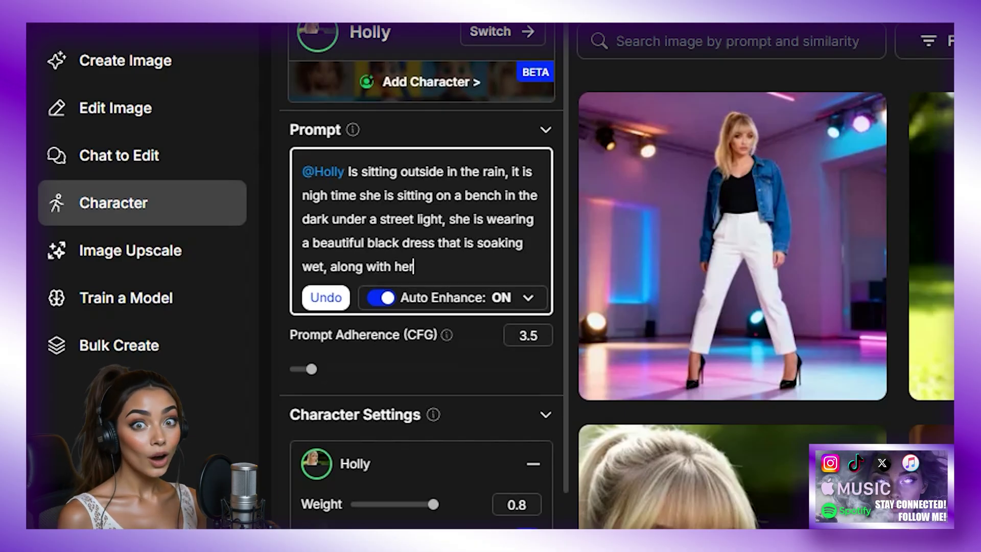
pyautogui.write(' hair. she looks into the camera and looks sad')
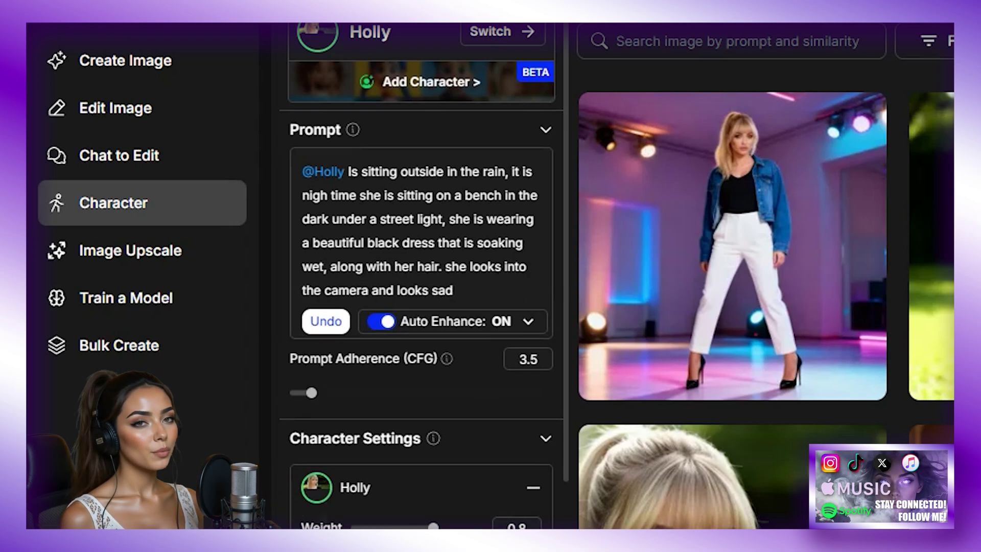
pyautogui.click(381, 321)
# - Turn off Keep clothes the same and set the aspect ratio to Cinema (16:9)
pyautogui.scroll(-2, 490, 276)
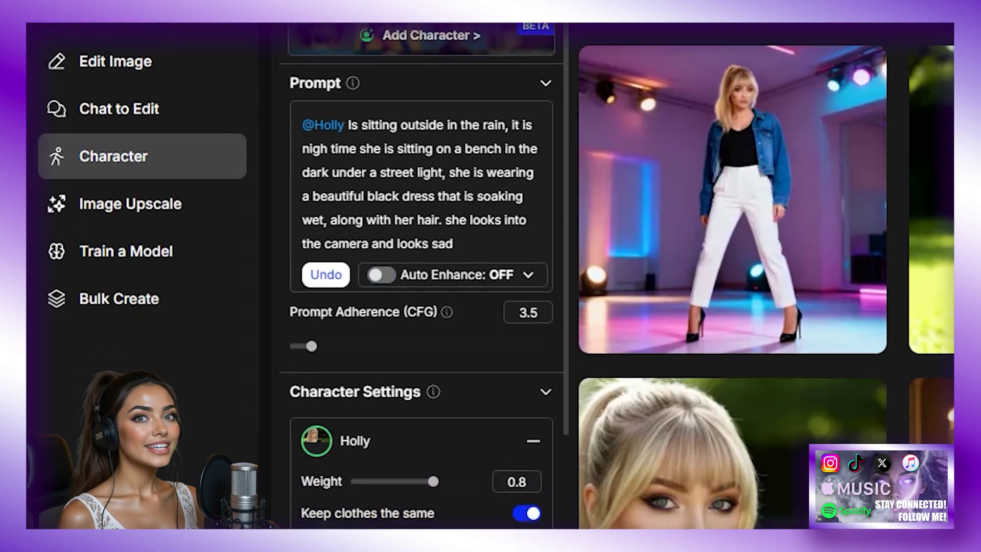
pyautogui.scroll(-4, 367, 385)
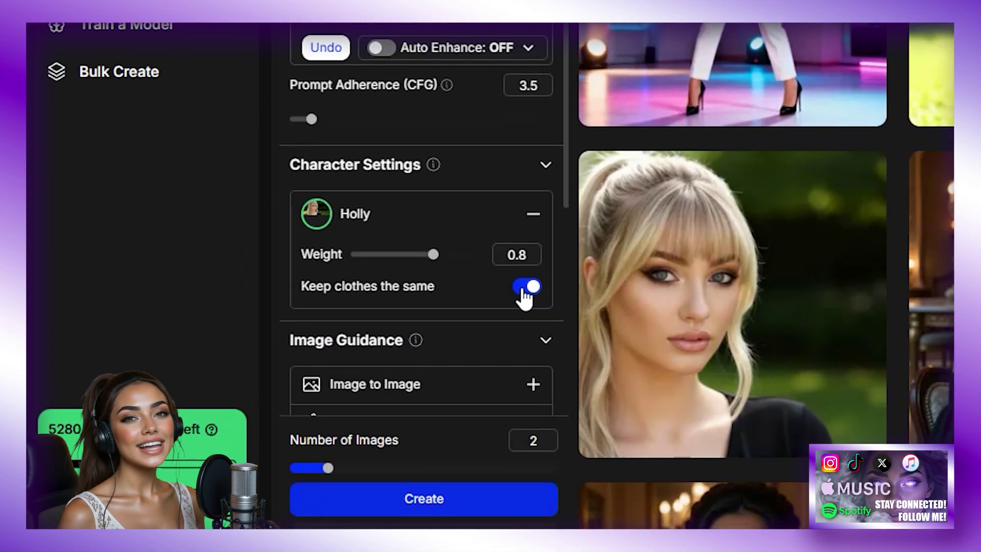
pyautogui.click(526, 374)
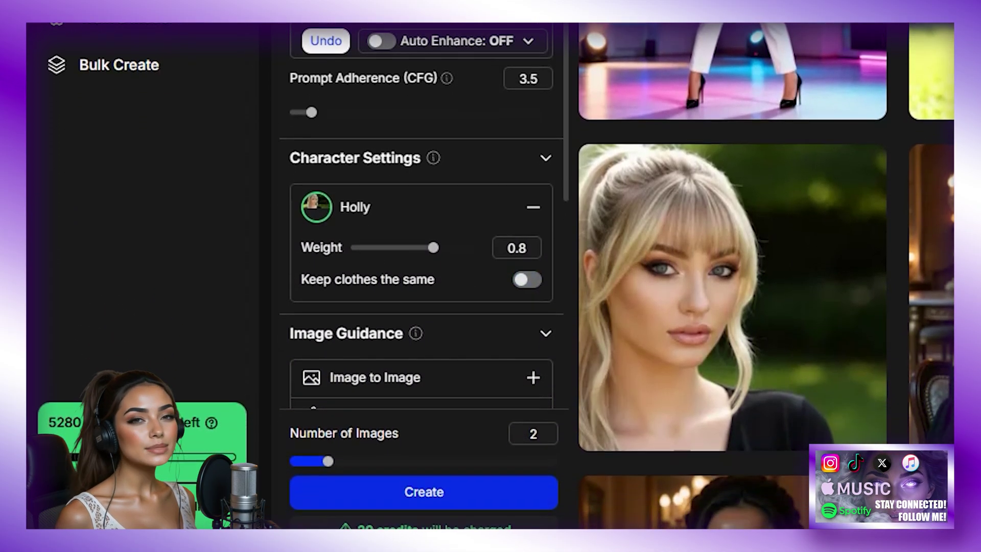
pyautogui.scroll(-5, 418, 237)
pyautogui.click(441, 281)
pyautogui.click(452, 363)
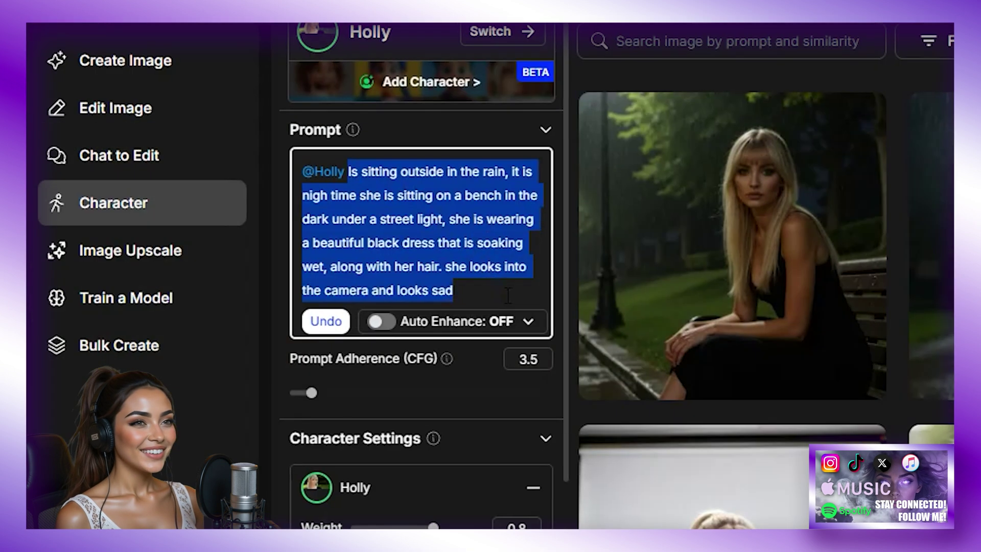
# - Replace the prompt with a close-up of Holly in headphones at a studio condenser microphone
pyautogui.write('close up shot')
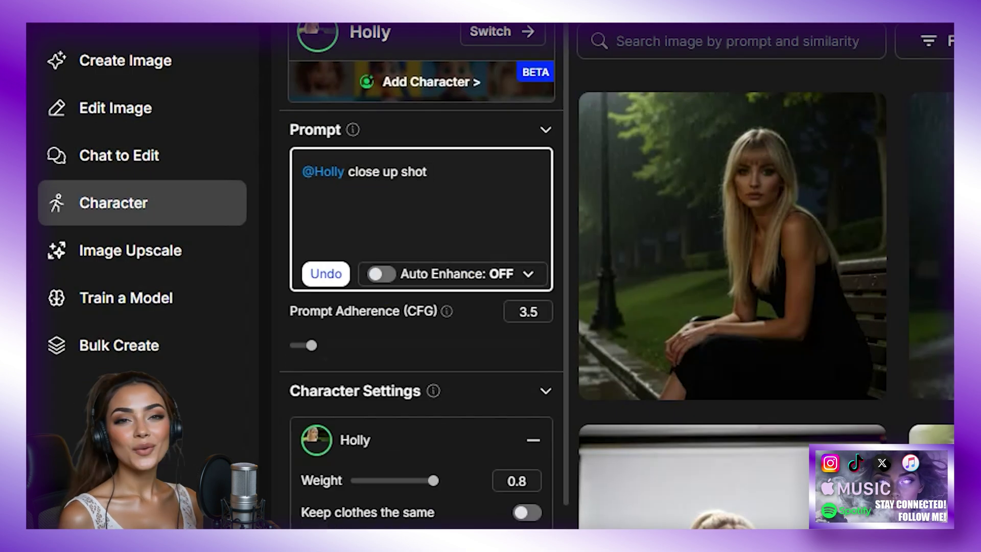
pyautogui.write(' wearing headphones at a stud')
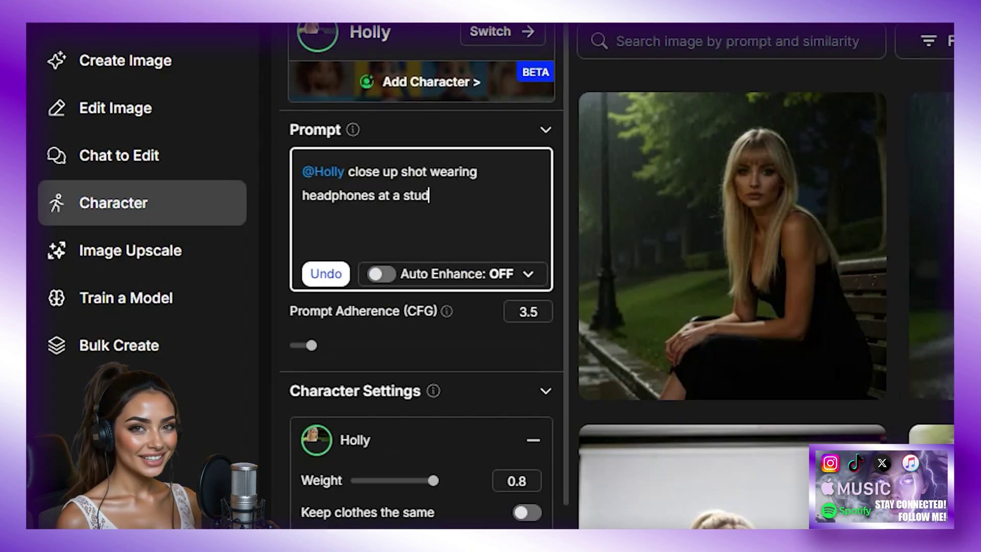
pyautogui.write('io condensor microphone getting ready to record her latest album, she is wea')
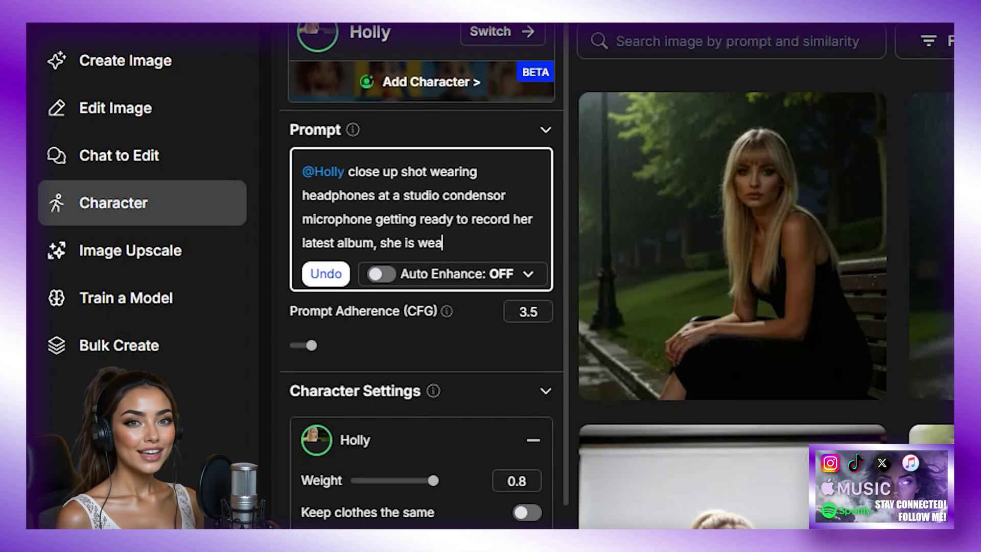
pyautogui.write('hirt and black trsoue')
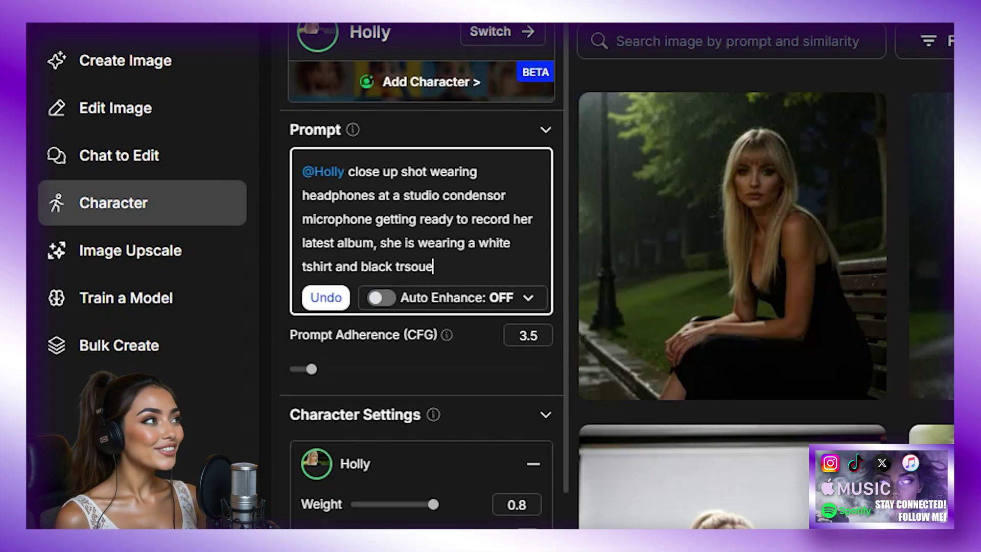
pyautogui.write(' is up in a po')
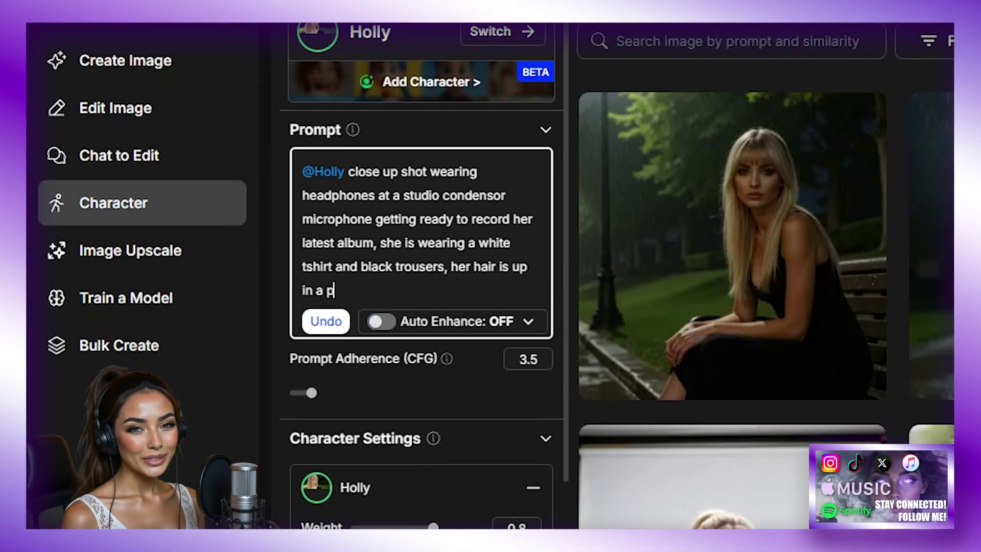
pyautogui.scroll(-6, 490, 275)
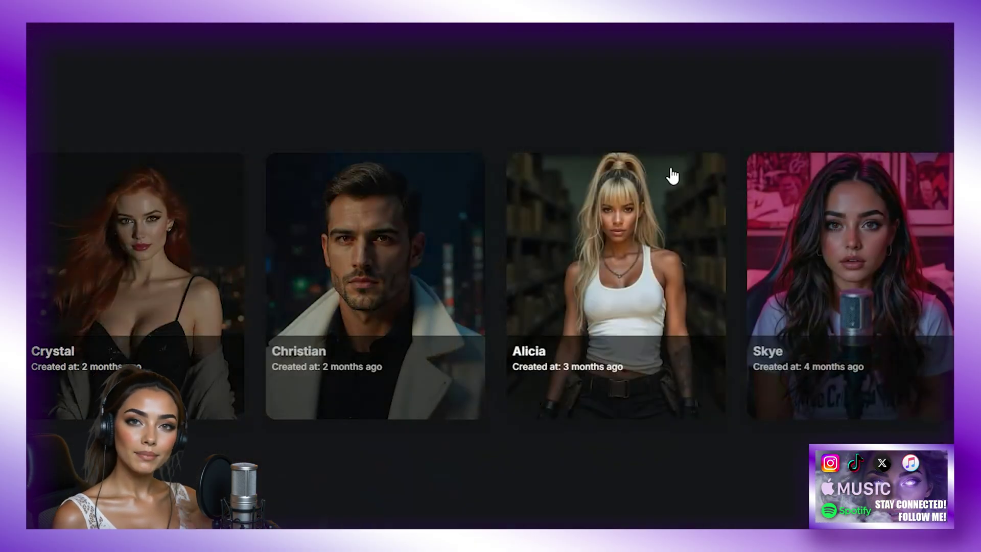
# - Add Skye beside Holly and generate both singing on stage, Skye in white, Holly in black
pyautogui.click(894, 266)
pyautogui.write('T')
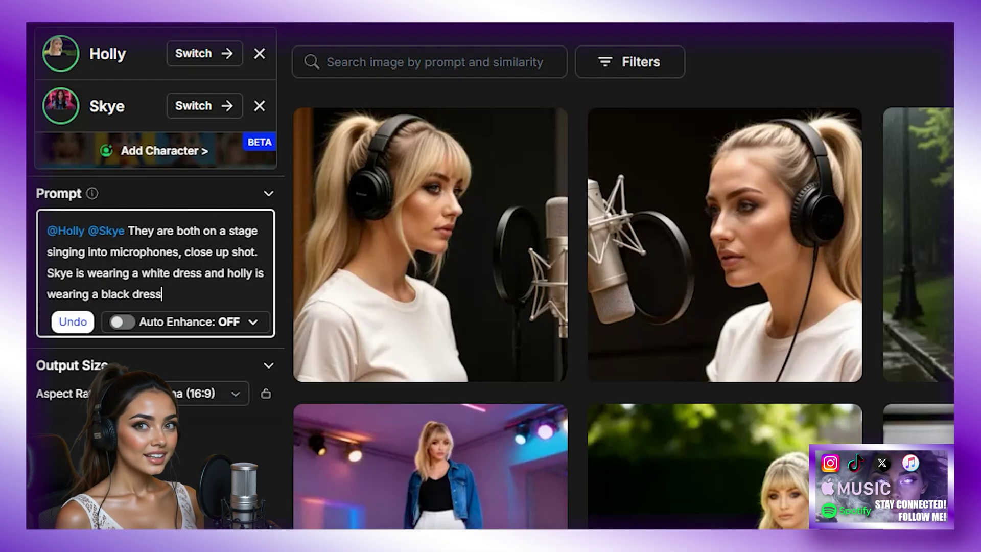
pyautogui.press('Return')
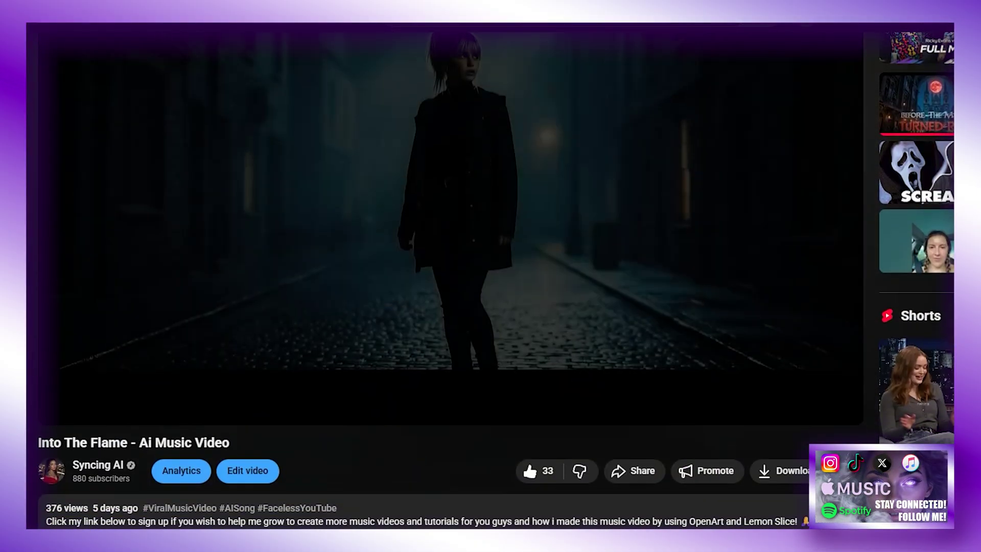
# - Expand the Into The Flame video description to reveal the OpenArt, LemonSlice, Suno and ChatGPT links
pyautogui.scroll(-3, 444, 281)
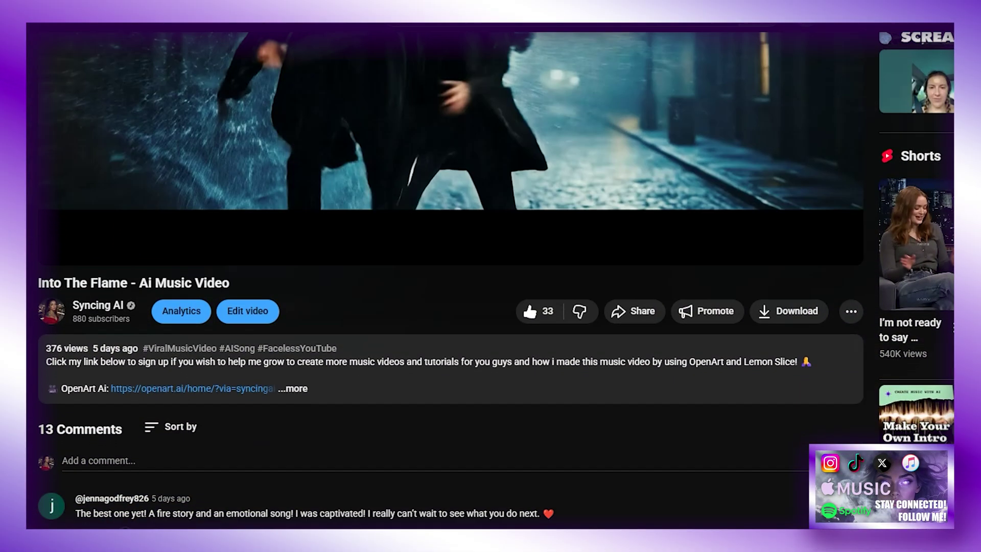
pyautogui.scroll(-2, 444, 281)
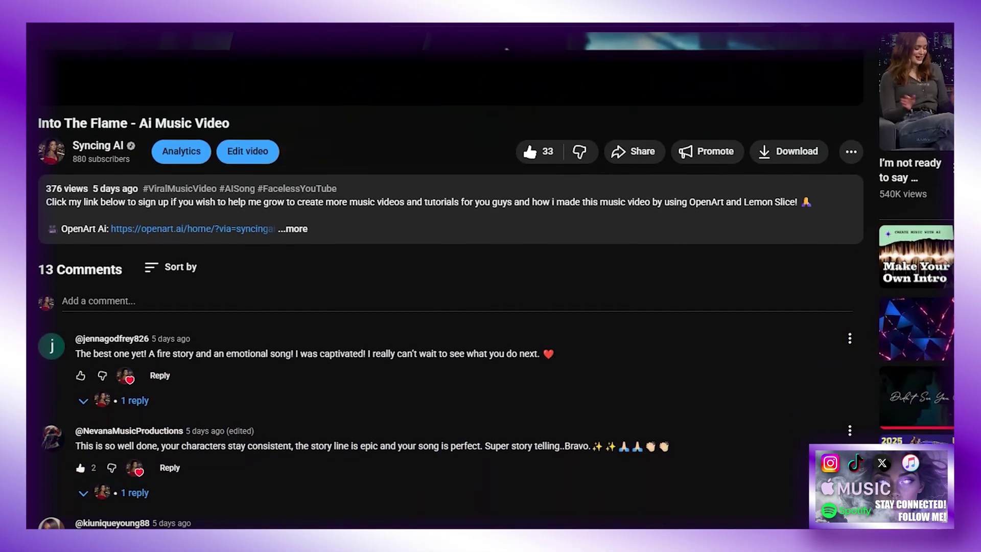
pyautogui.click(215, 215)
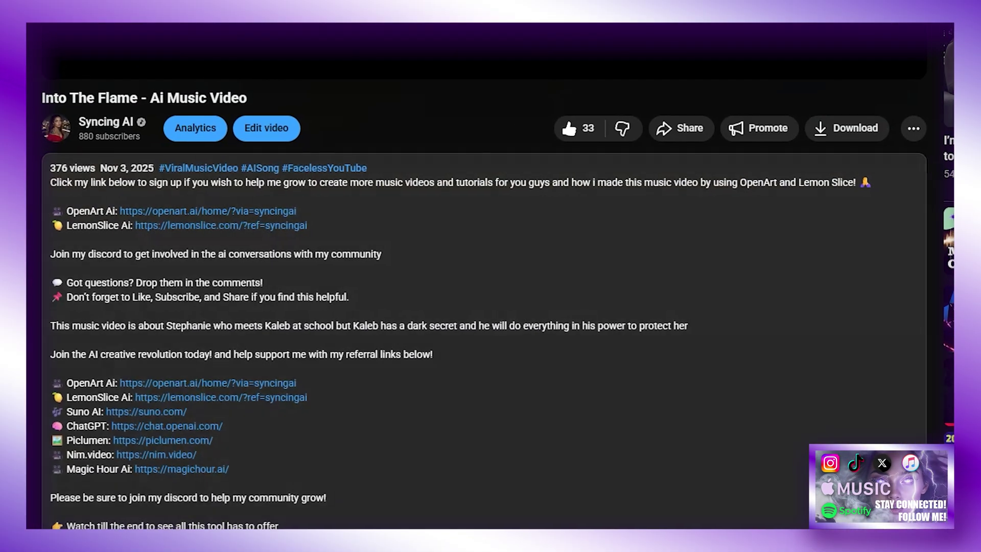